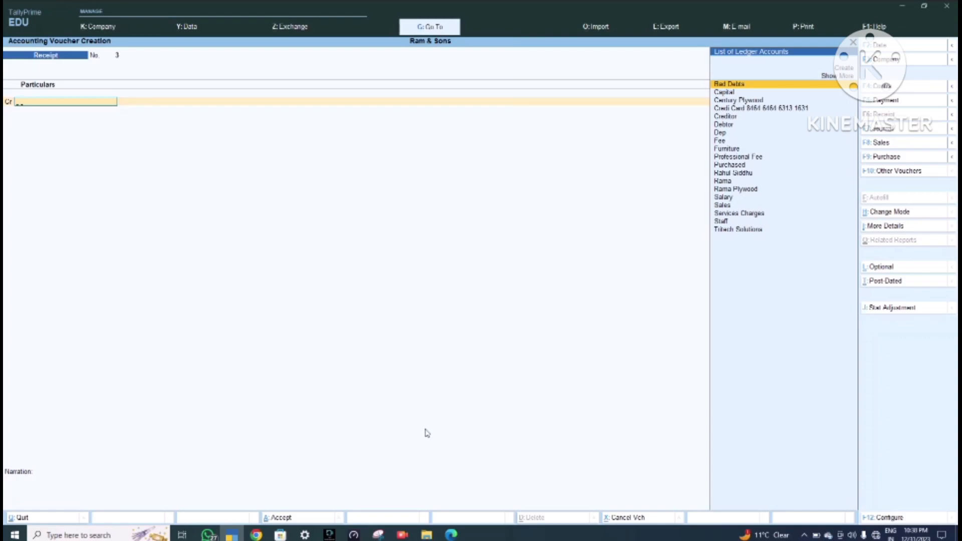
Complete the Receipt voucher by crediting Capital with 100000 and debiting Cash for the same amount, and save it.
type("Cap")
key("Return")
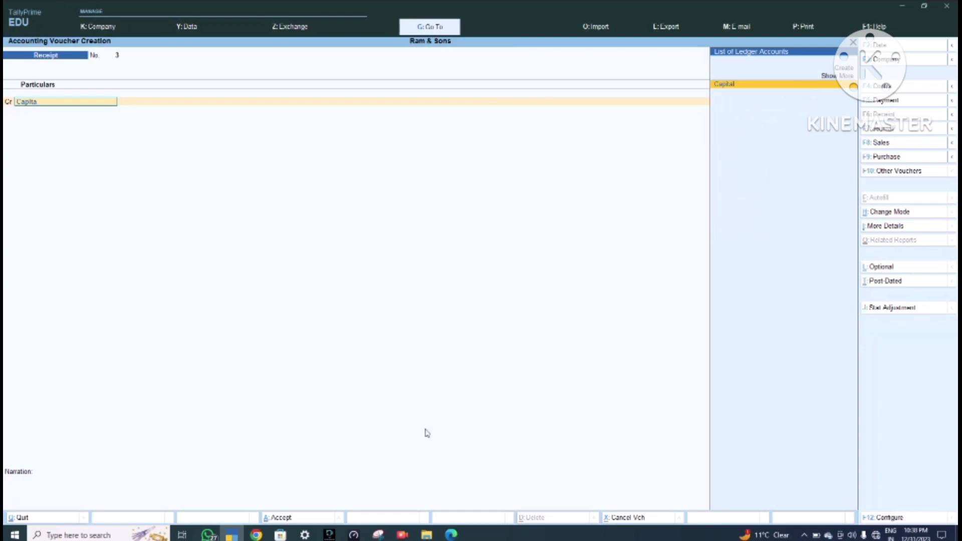
type("100000")
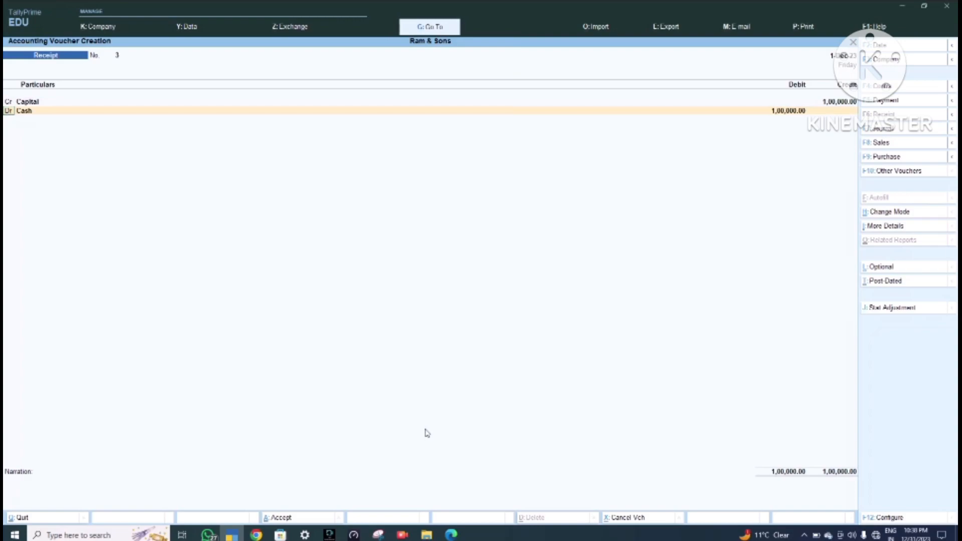
key("Return")
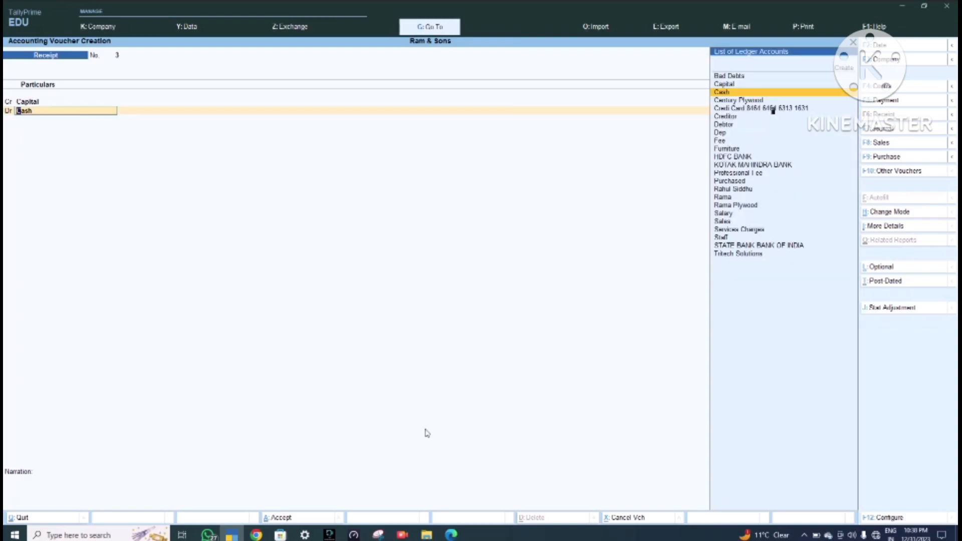
key("Return")
key("Return")
key("Return")
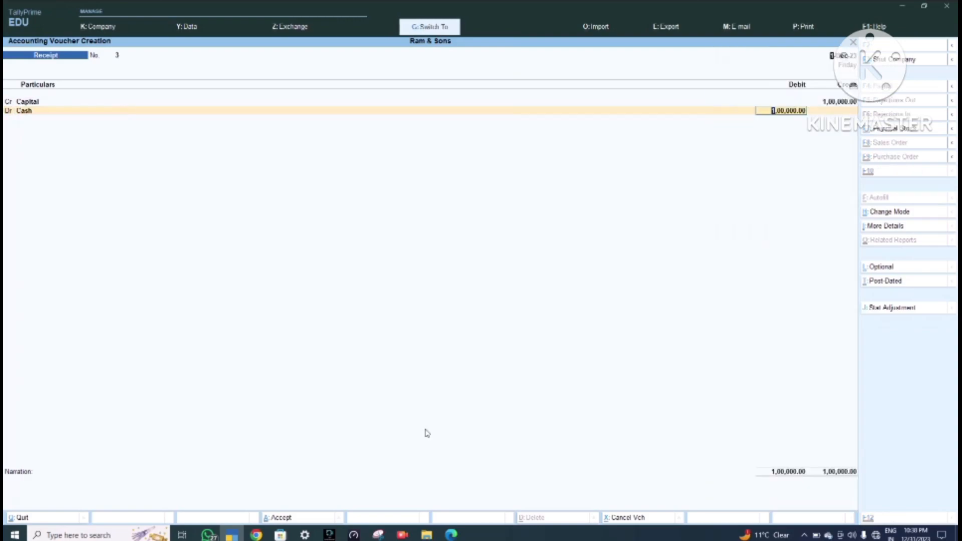
Consult the furniture purchase in the journal entries PDF in Edge, and start a Payment voucher in TallyPrime debiting the Furniture ledger.
key("alt+Tab")
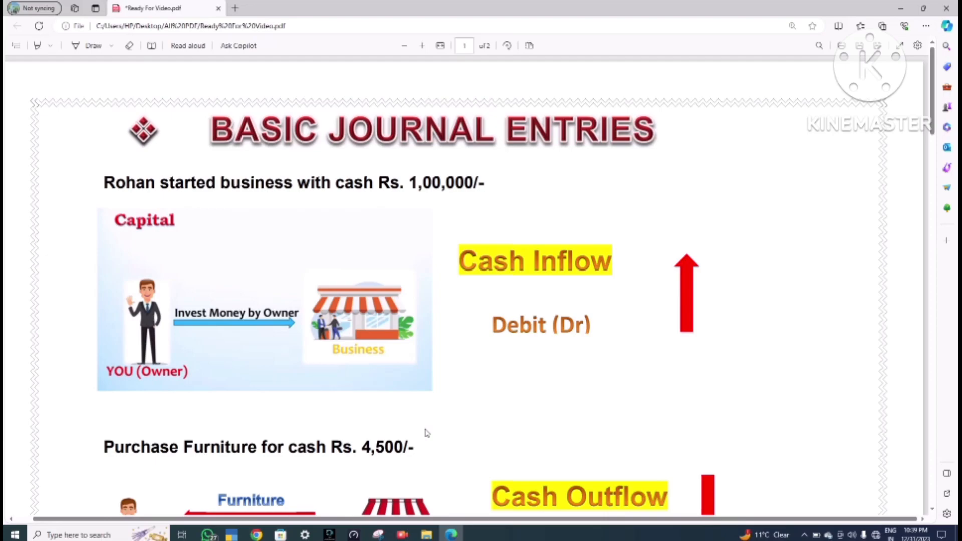
scroll(426, 433, "down", 1)
scroll(426, 433, "down", 5)
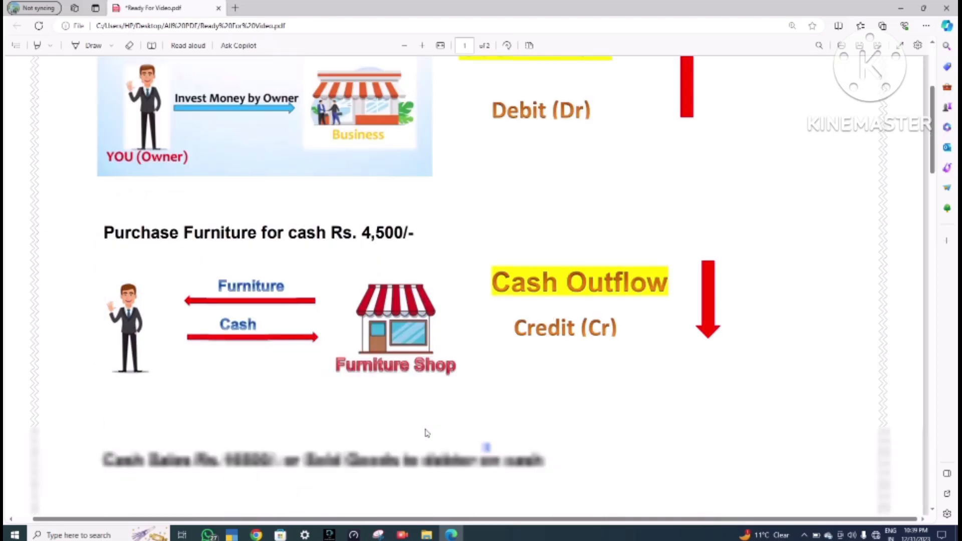
scroll(426, 432, "up", 2)
scroll(426, 432, "up", 3)
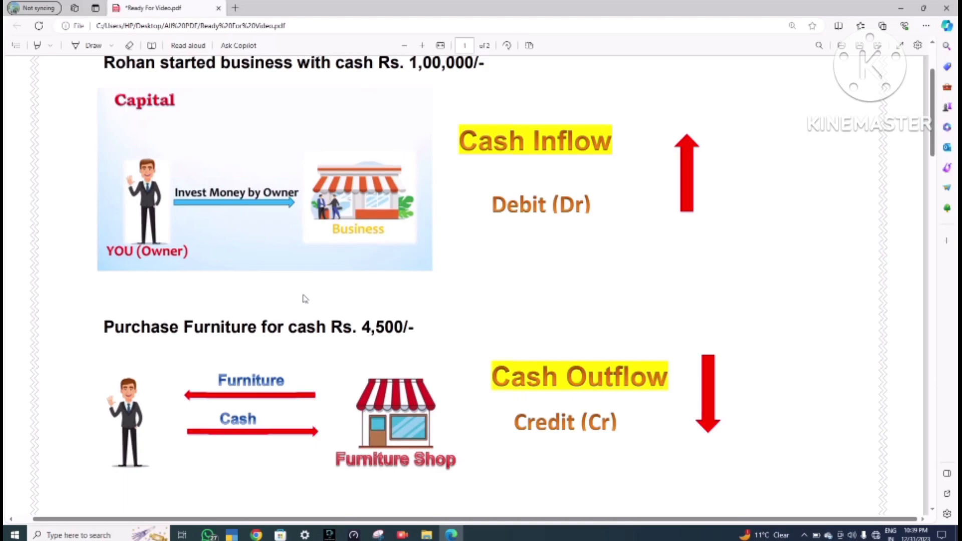
key("alt+Tab")
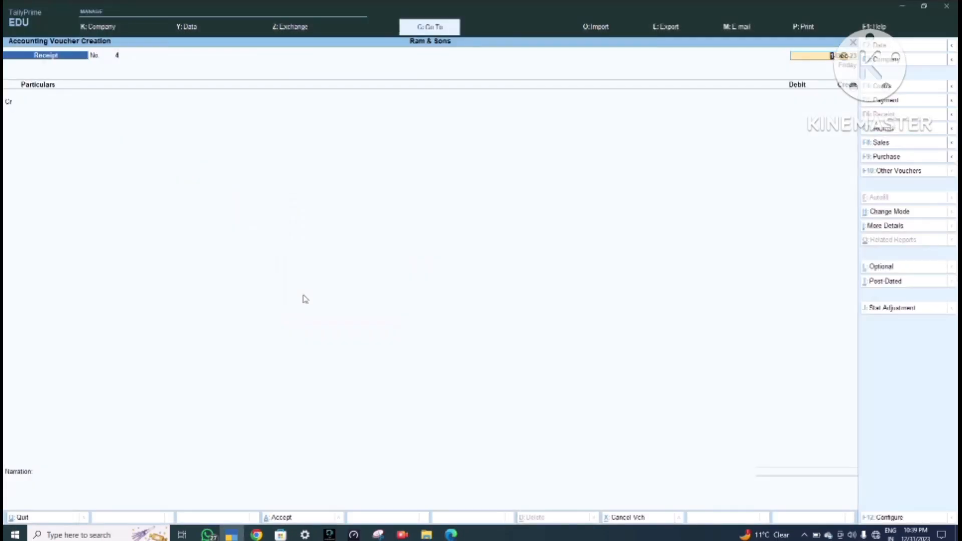
key("F5")
key("Return")
type("Furni")
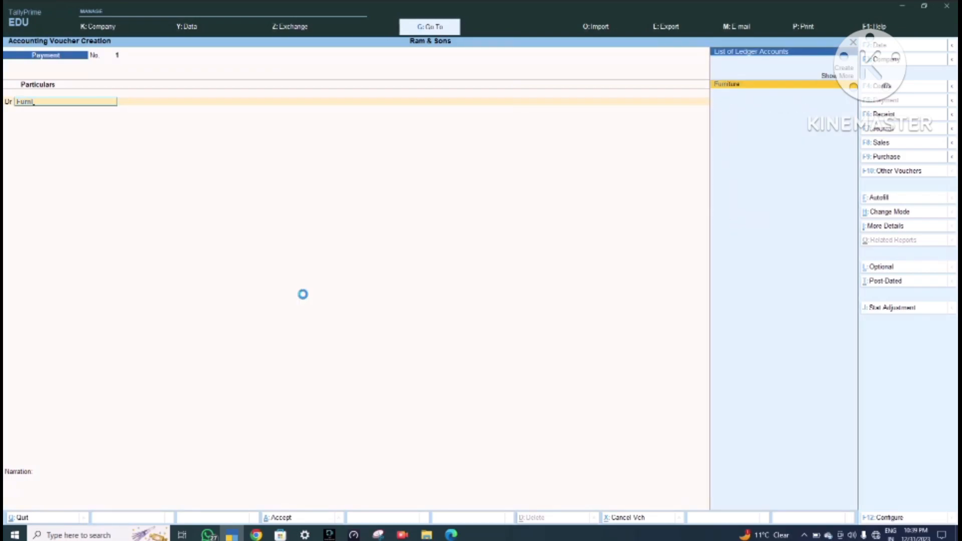
key("Return")
Recheck the purchase amount in the PDF, set the Furniture debit to 4500, credit Cash, and save the Payment voucher.
key("alt+Tab")
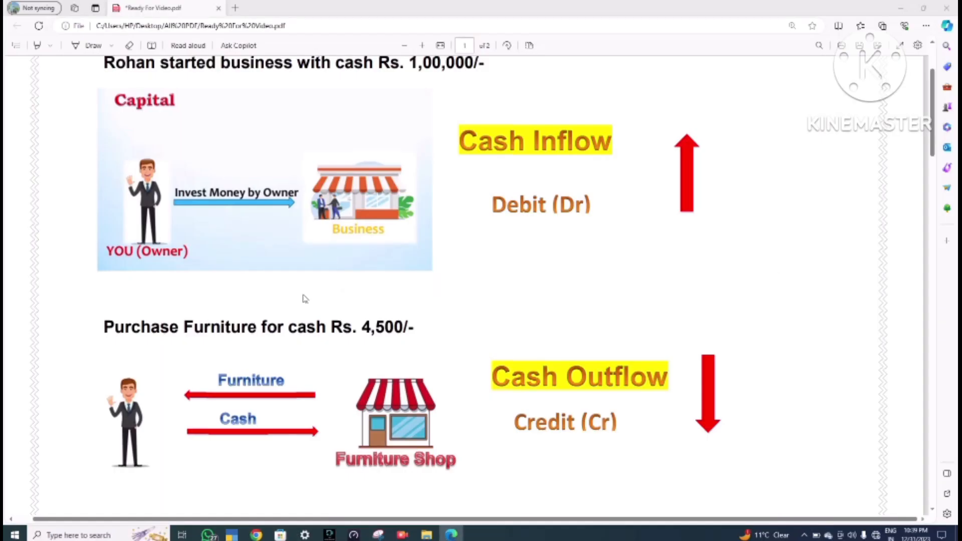
key("alt+Tab")
type("4500")
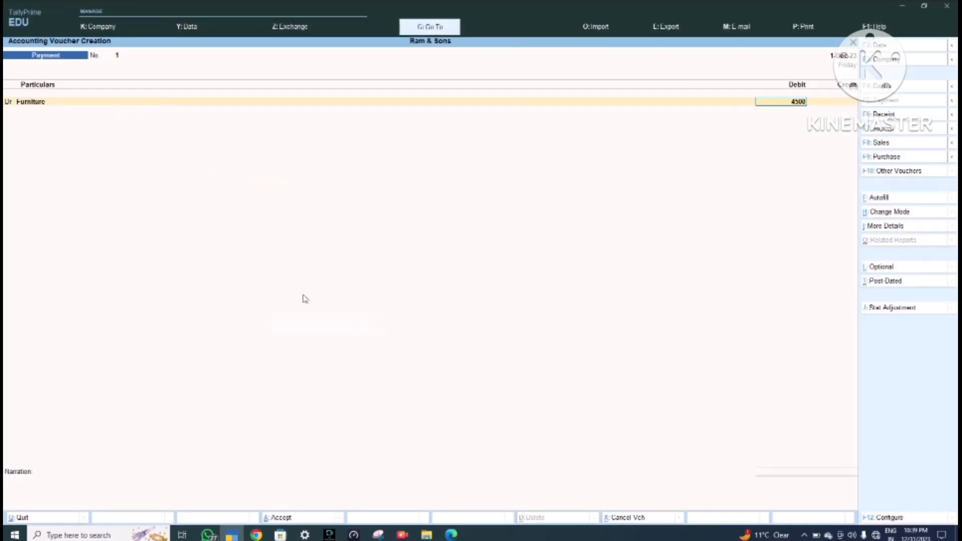
key("Return")
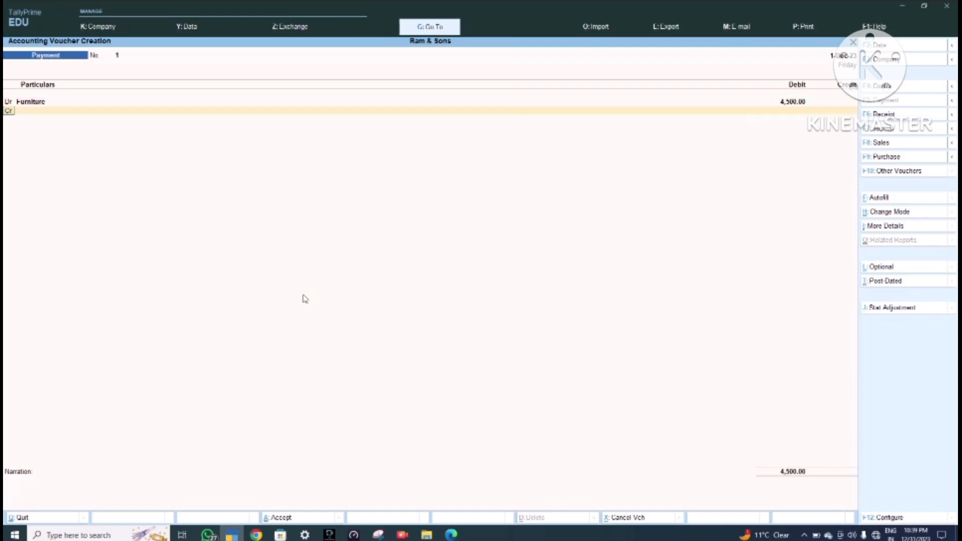
key("Return")
type("C")
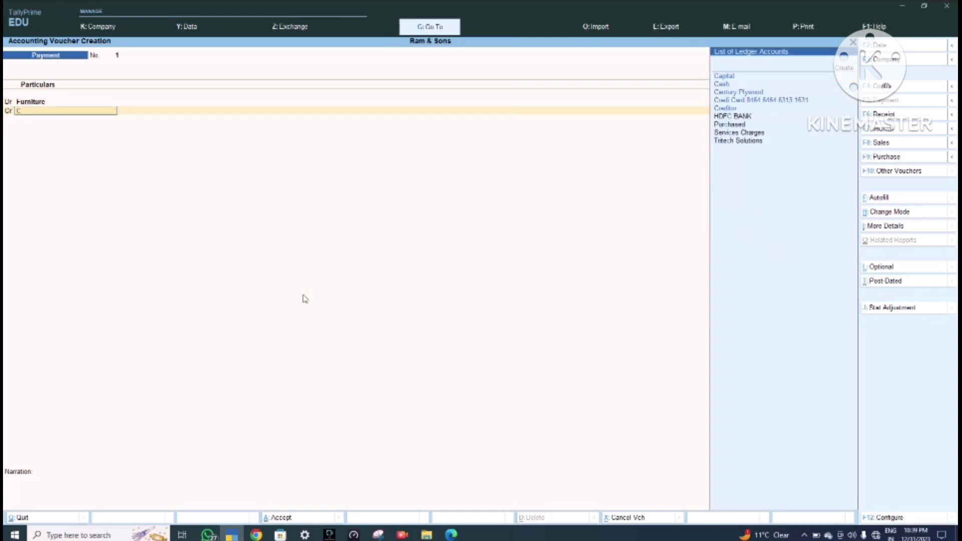
type("ash")
key("Return")
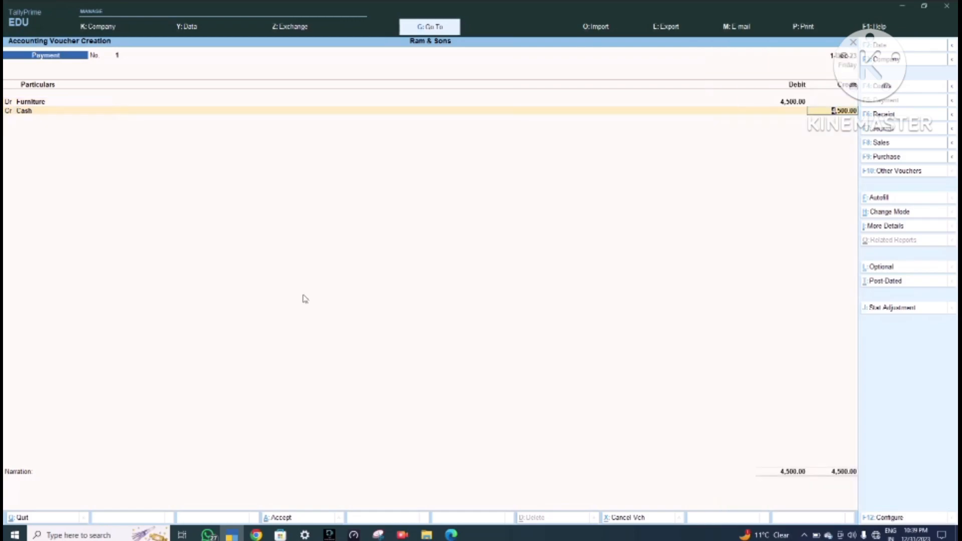
key("ctrl+a")
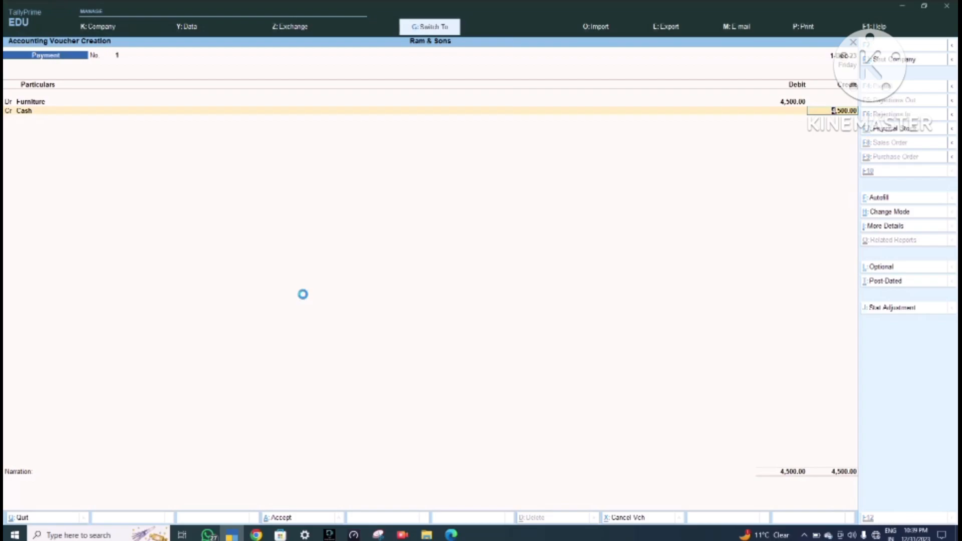
Consult the cash sales transaction in the PDF in Edge, and start a Receipt voucher in TallyPrime crediting the Sales ledger.
key("alt+Tab")
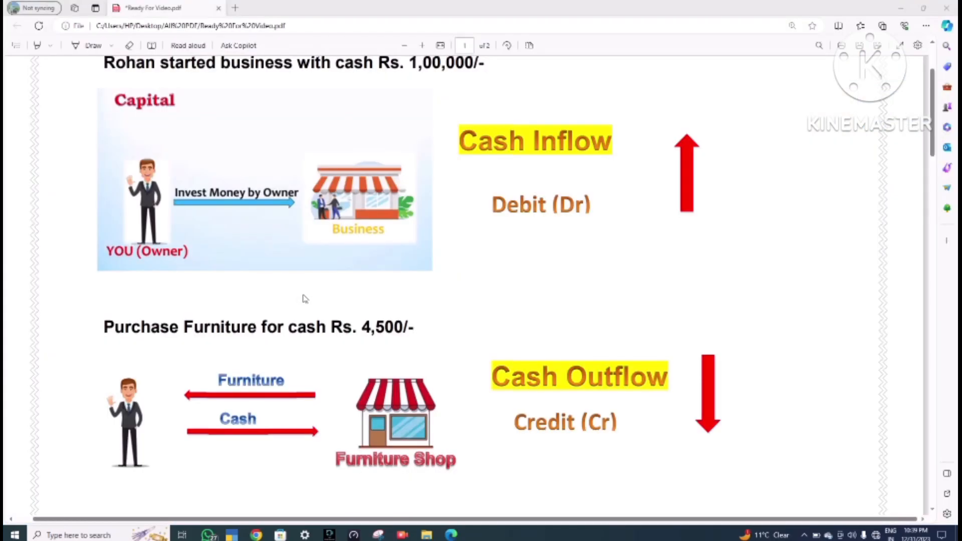
scroll(305, 299, "down", 1)
scroll(305, 299, "down", 5)
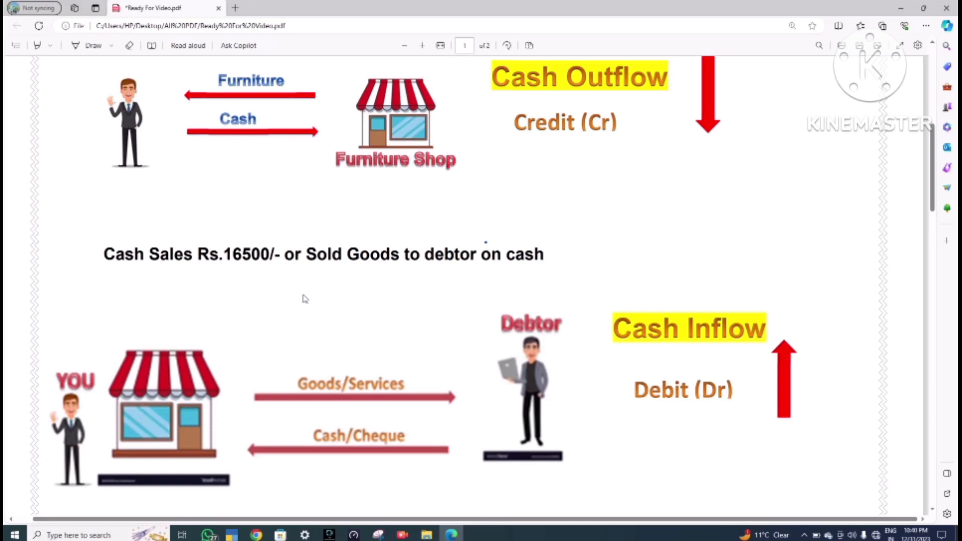
scroll(305, 299, "down", 1)
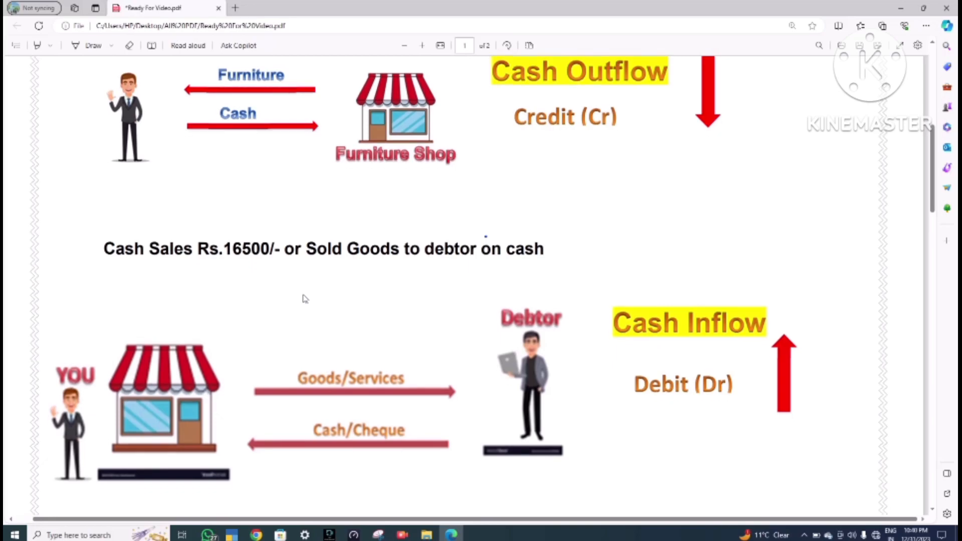
scroll(305, 299, "down", 1)
scroll(305, 299, "up", 1)
scroll(305, 299, "up", 1)
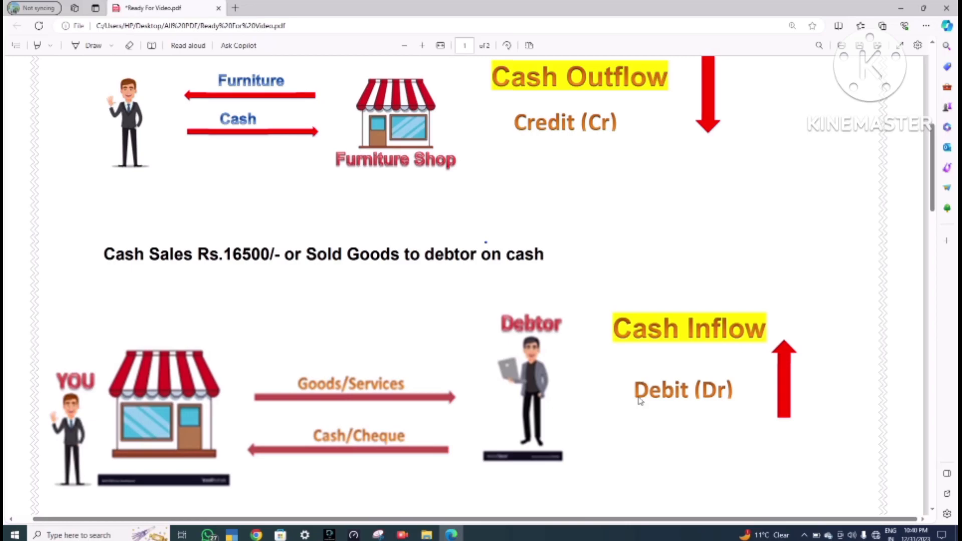
key("alt+Tab")
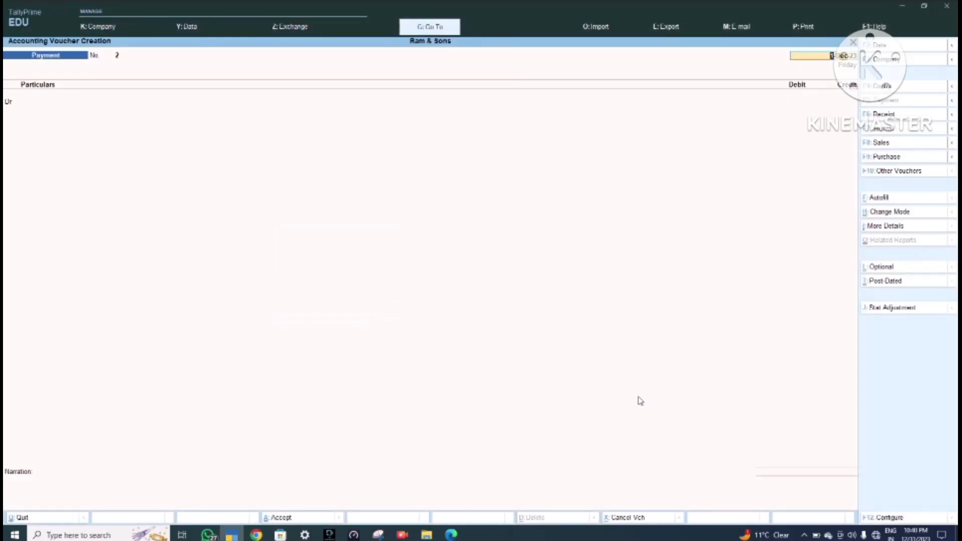
key("F6")
key("Return")
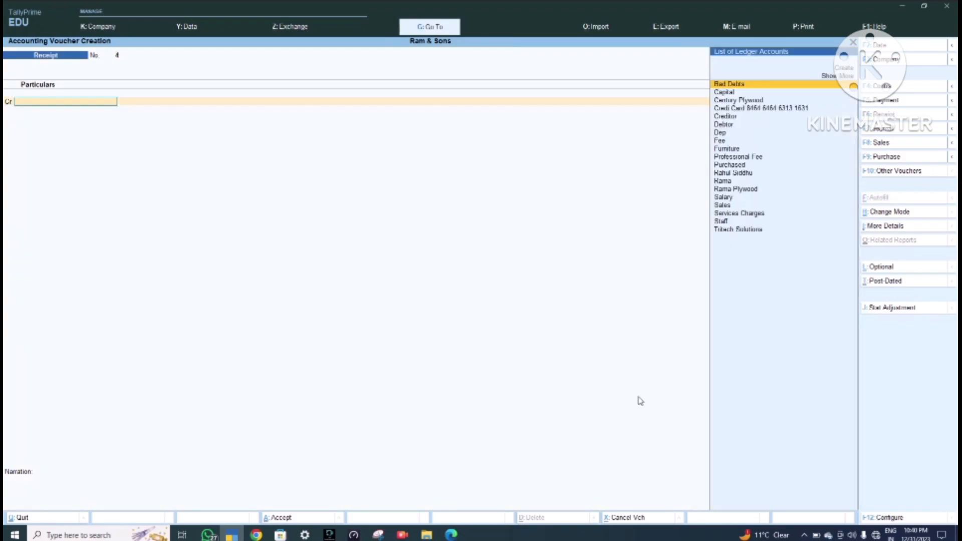
type("Sales")
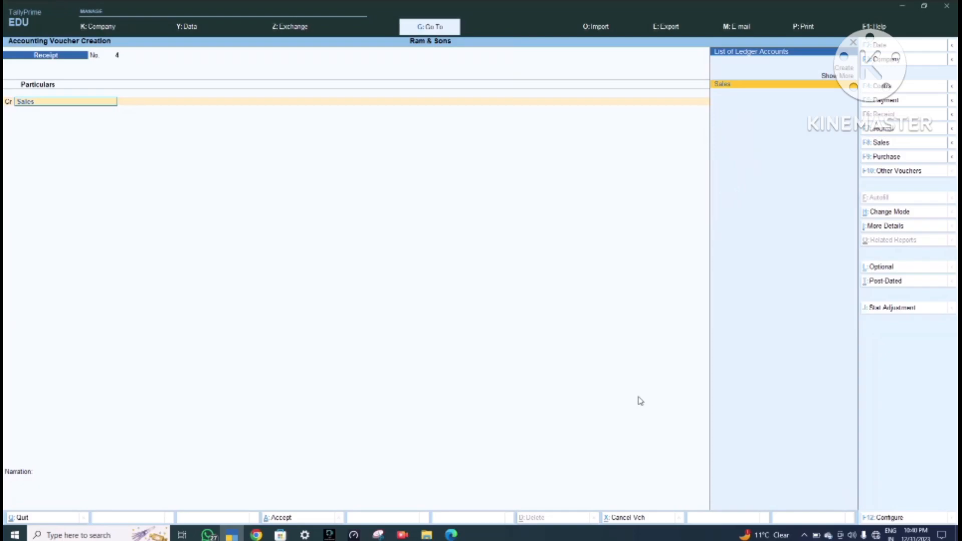
key("Return")
Recheck the sales amount in the PDF, leave the inventory allocations empty, and set the Sales credit to 16500.
key("alt+Tab")
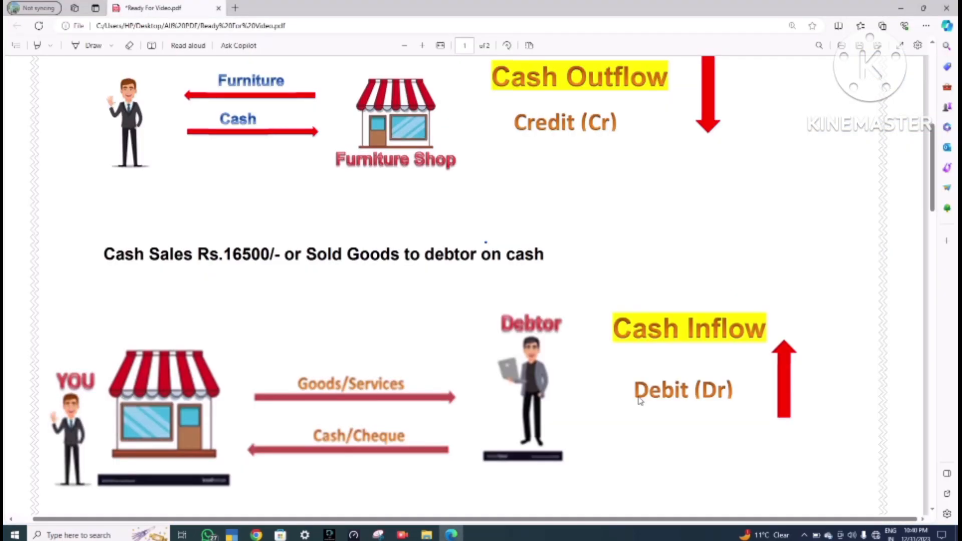
key("alt+Tab")
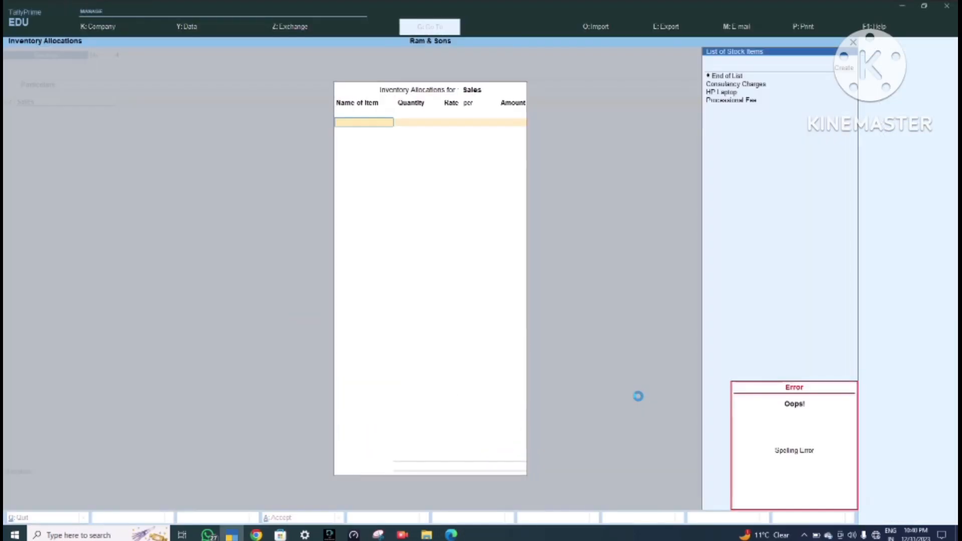
key("Return")
key("Return")
key("Escape")
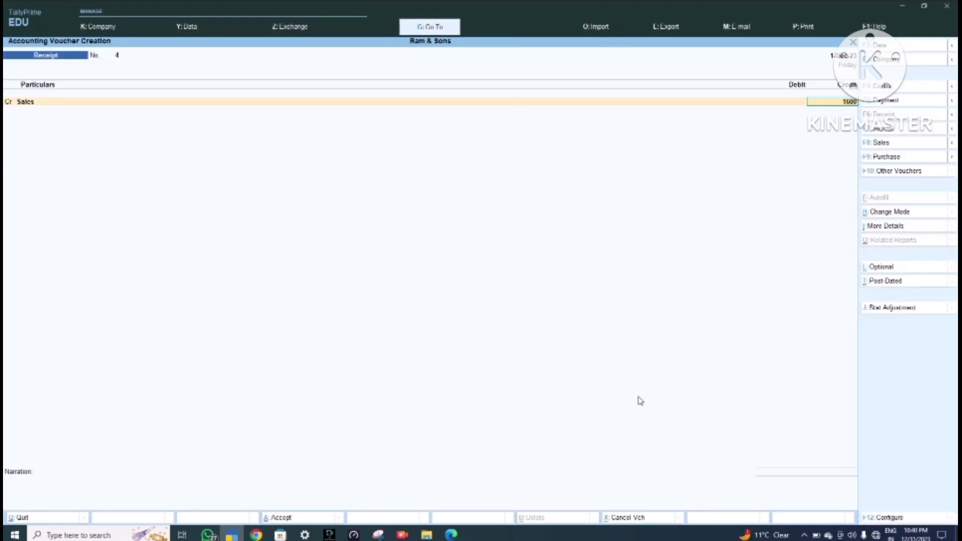
type("16500")
key("Return")
Debit the Cash ledger for the full sales amount and save the Receipt voucher.
key("Return")
type("Cas")
key("Return")
key("Return")
key("Return")
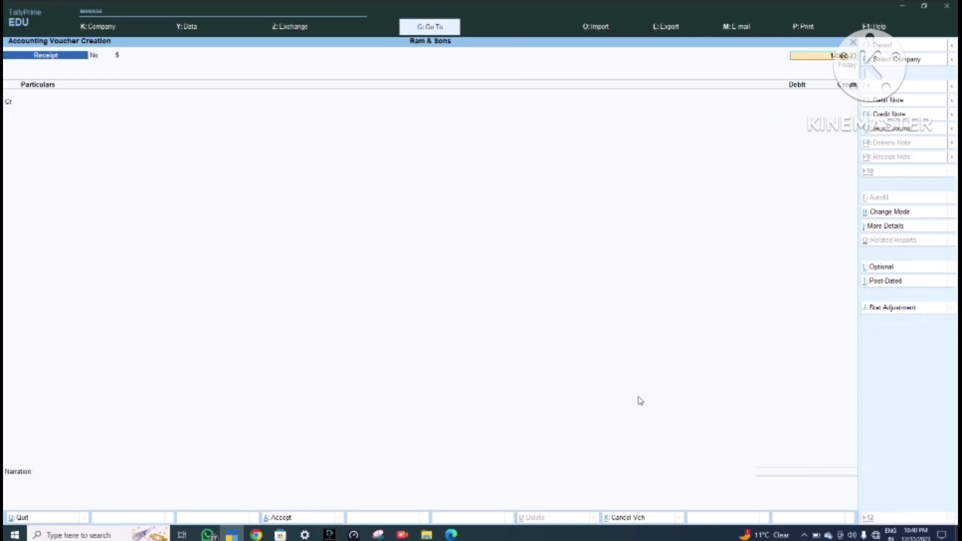
Consult the creditor cheque payment in the PDF in Edge, and start a Payment voucher in TallyPrime debiting the Creditor ledger.
key("alt+Tab")
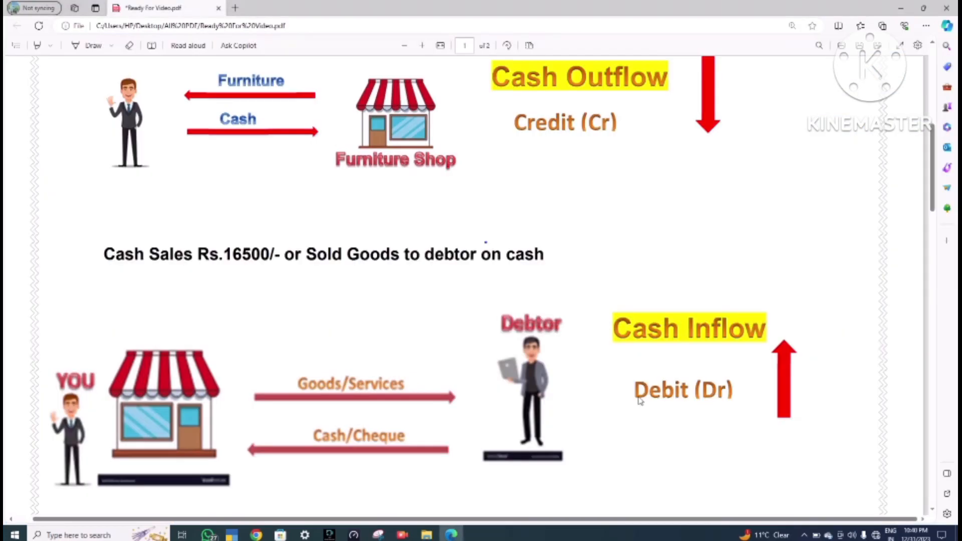
scroll(639, 399, "down", 5)
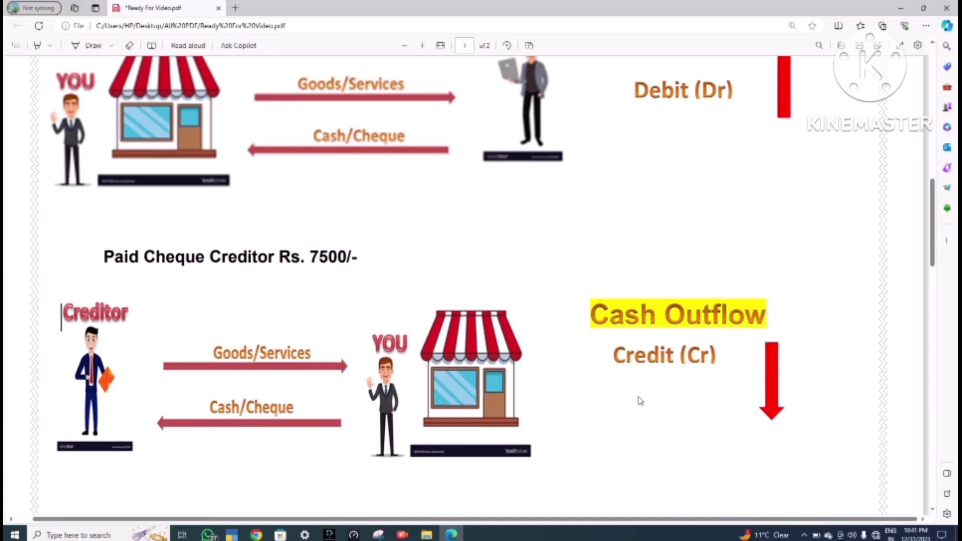
key("alt+Tab")
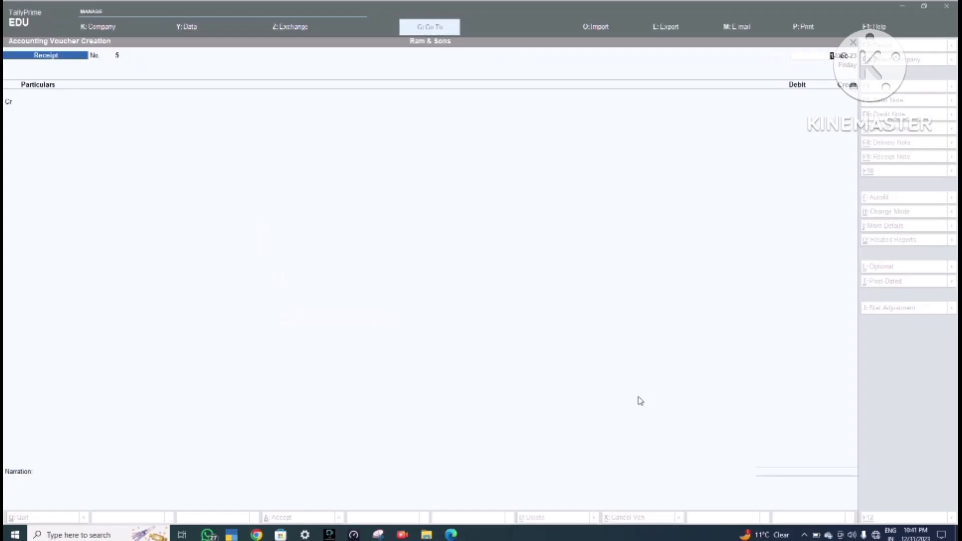
key("F5")
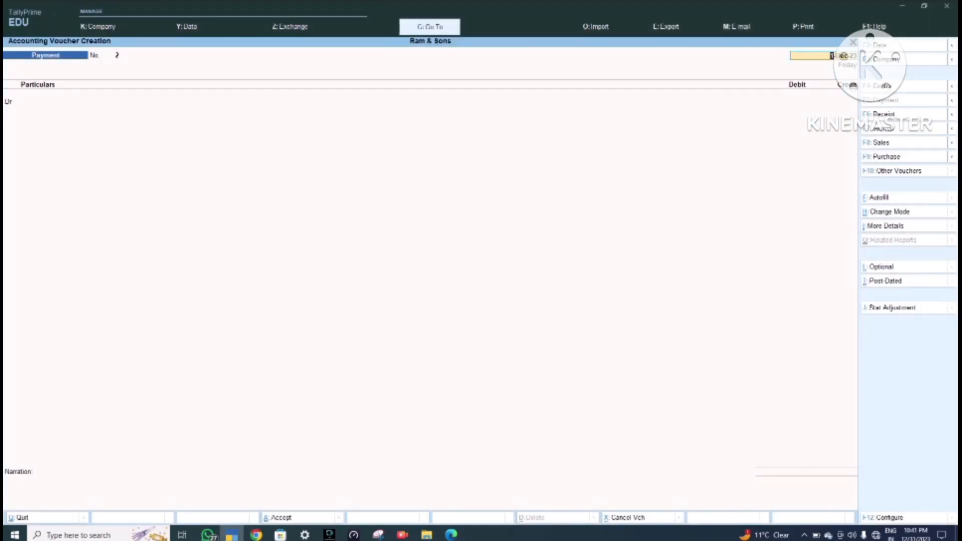
key("Return")
type("Cred")
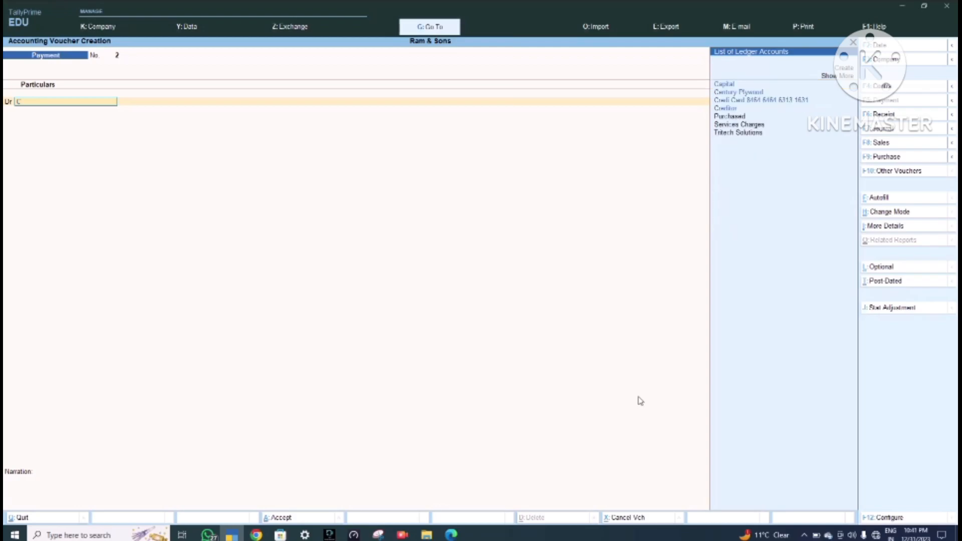
key("Down")
key("Return")
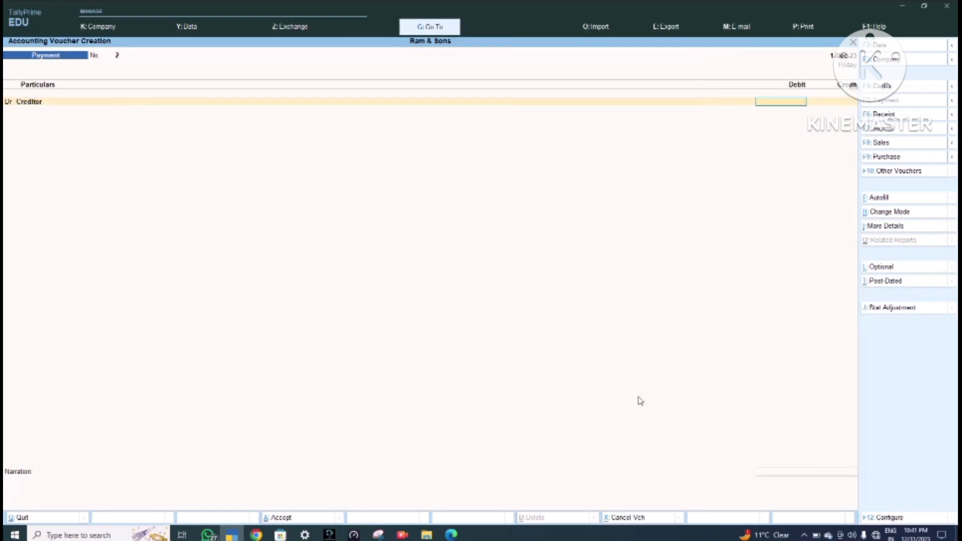
Recheck the payment amount in the PDF, and set the Creditor debit to 7500 with an On Account bill-wise reference.
key("alt+Tab")
key("alt+Tab")
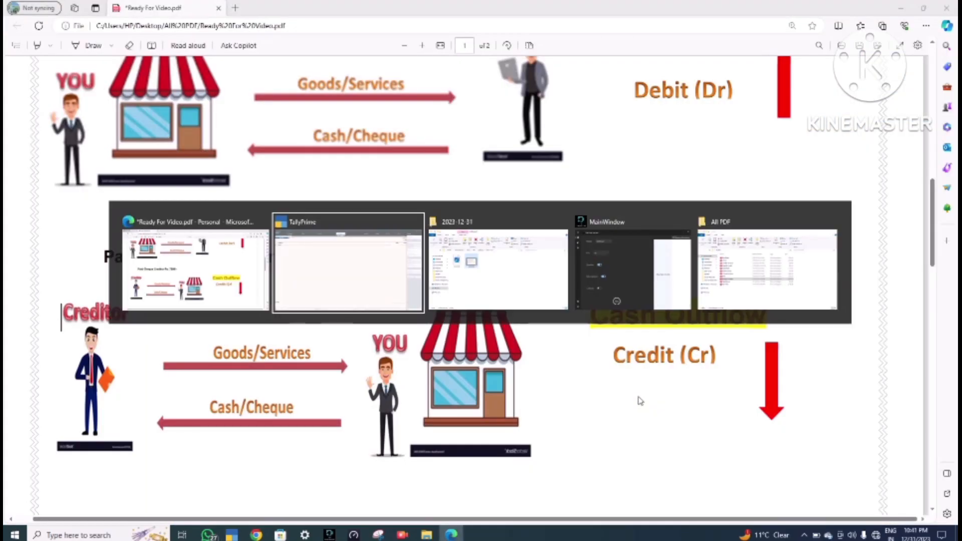
type("7500")
key("Return")
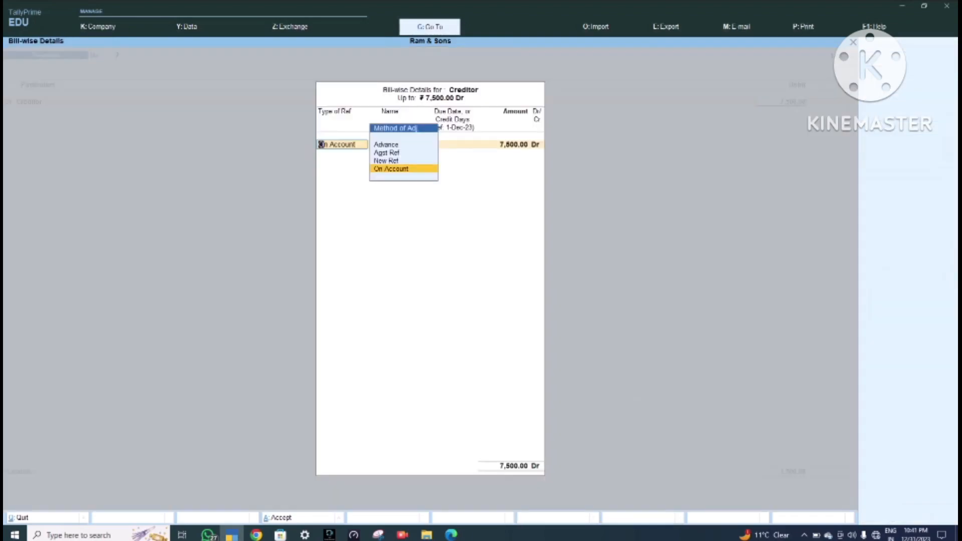
key("Return")
key("Return")
key("Return")
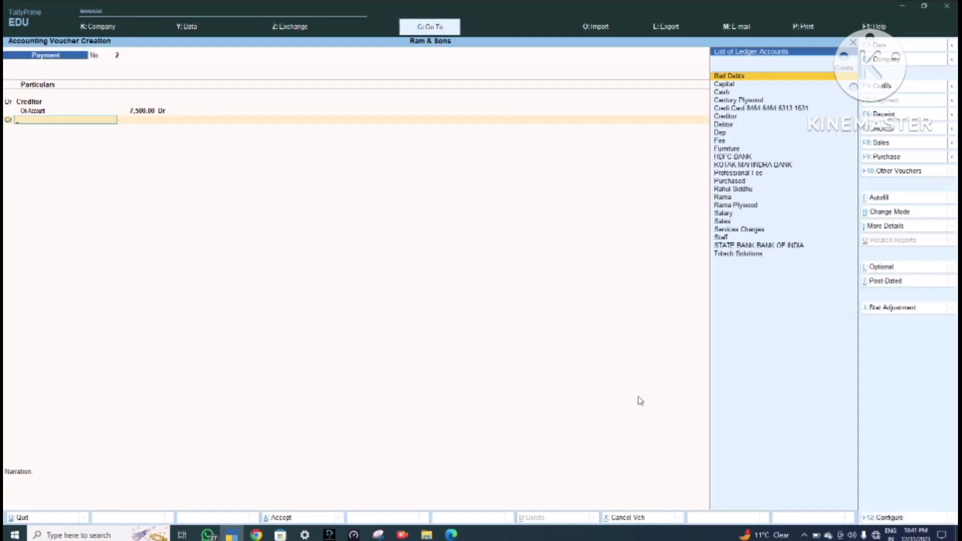
Credit the Cash ledger for the full creditor payment and save the Payment voucher.
type("cash")
key("Return")
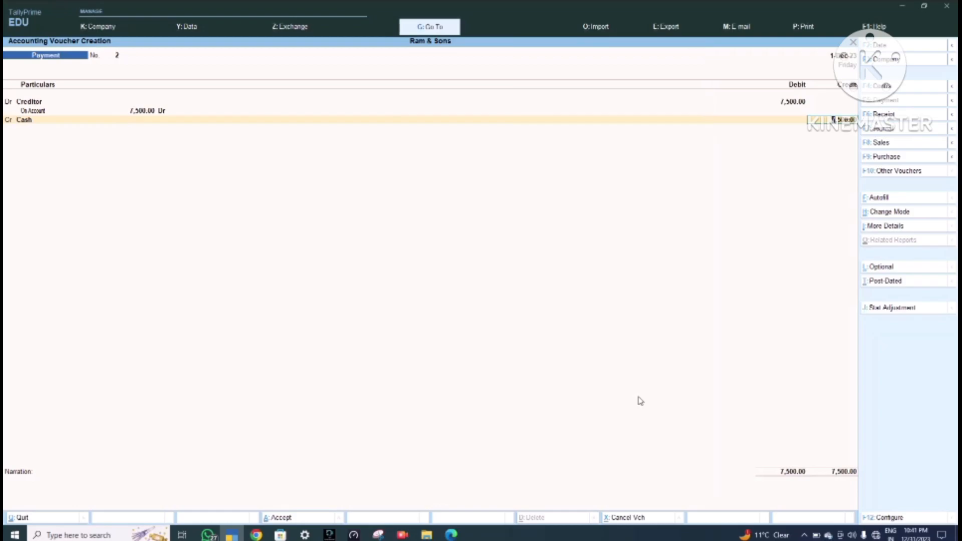
key("ctrl")
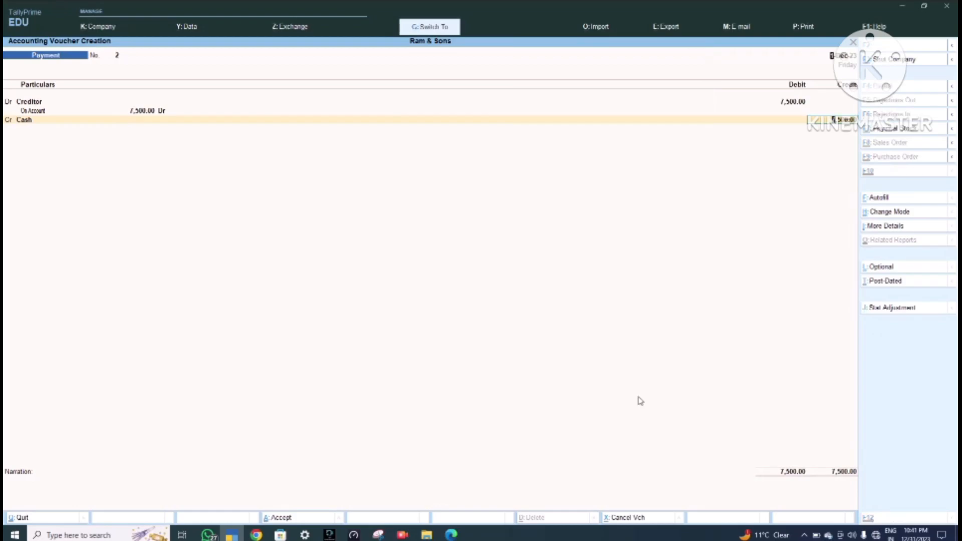
Consult the employee salary payment in the PDF in Edge, and debit the Salary ledger in a new Payment voucher in TallyPrime.
key("alt+Tab")
scroll(640, 401, "down", 1)
scroll(640, 401, "down", 6)
scroll(640, 401, "up", 1)
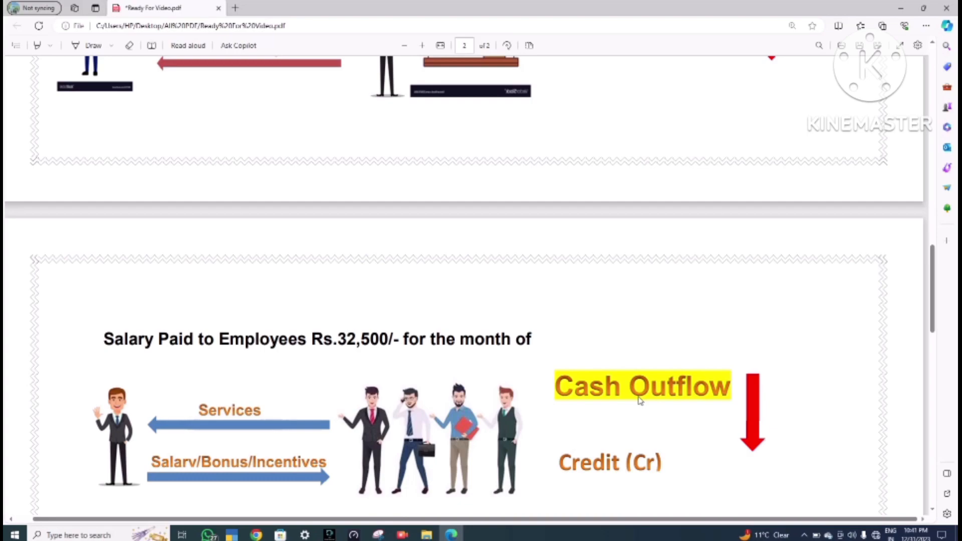
key("alt+Tab")
key("alt+Tab")
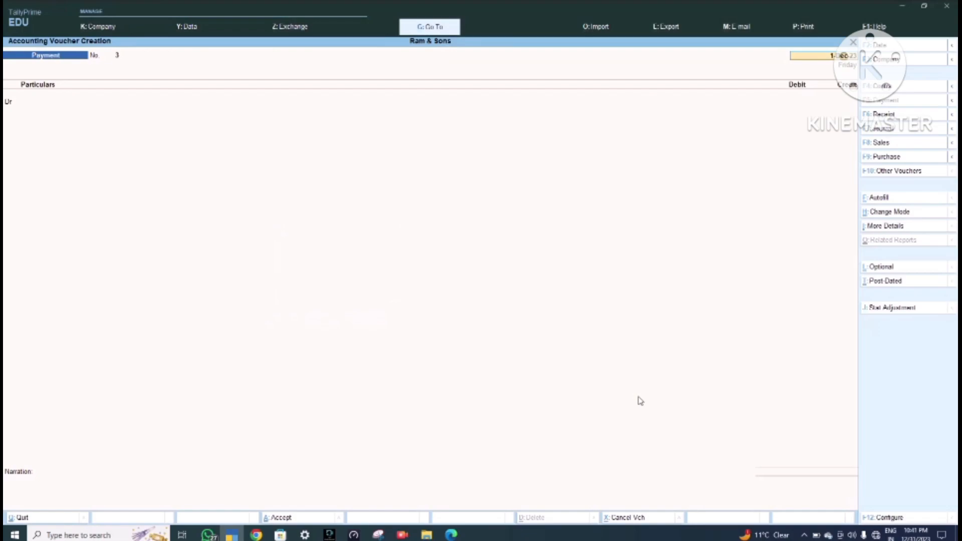
key("Return")
type("Sala")
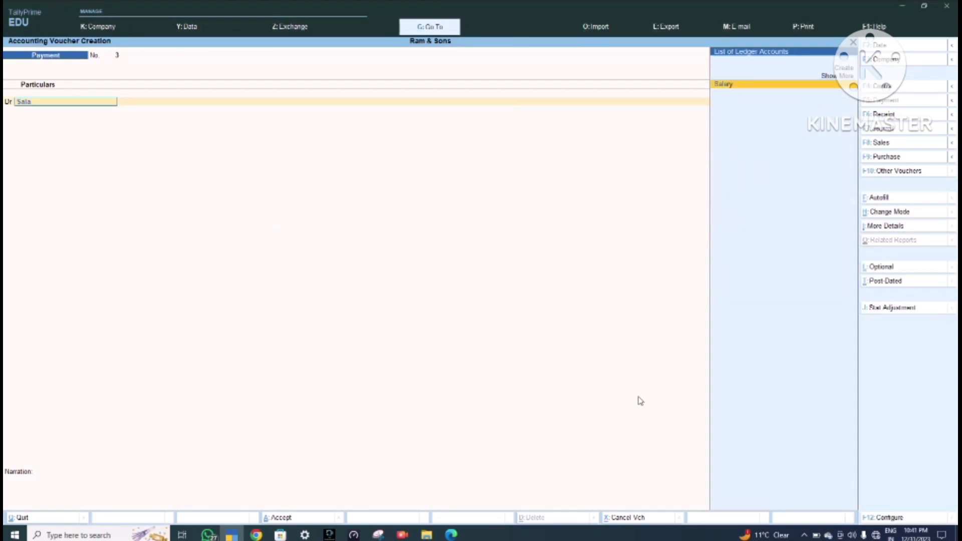
type("r")
key("Return")
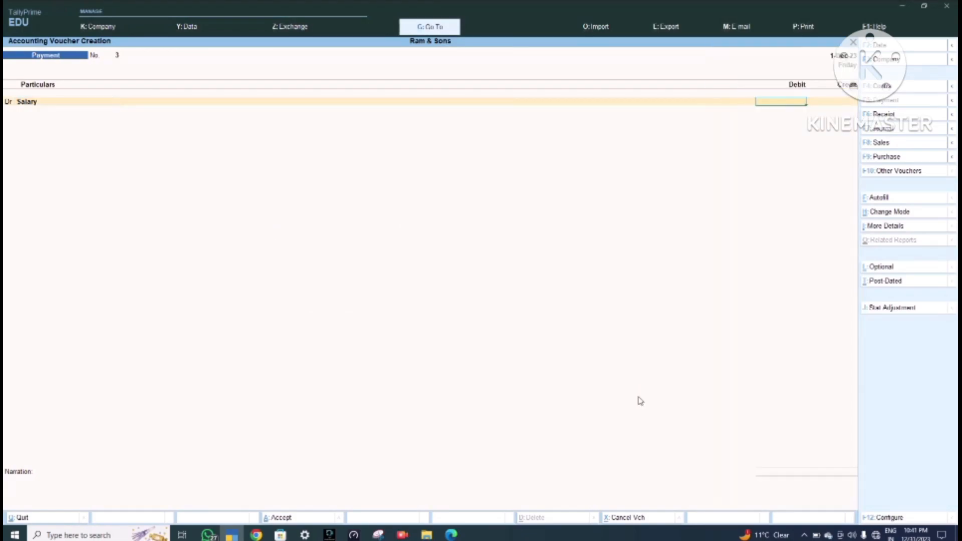
Recheck the salary amount in the PDF, and set the Salary debit to 32500.
key("alt")
key("alt+Tab")
key("alt+Tab")
type("32500")
key("Return")
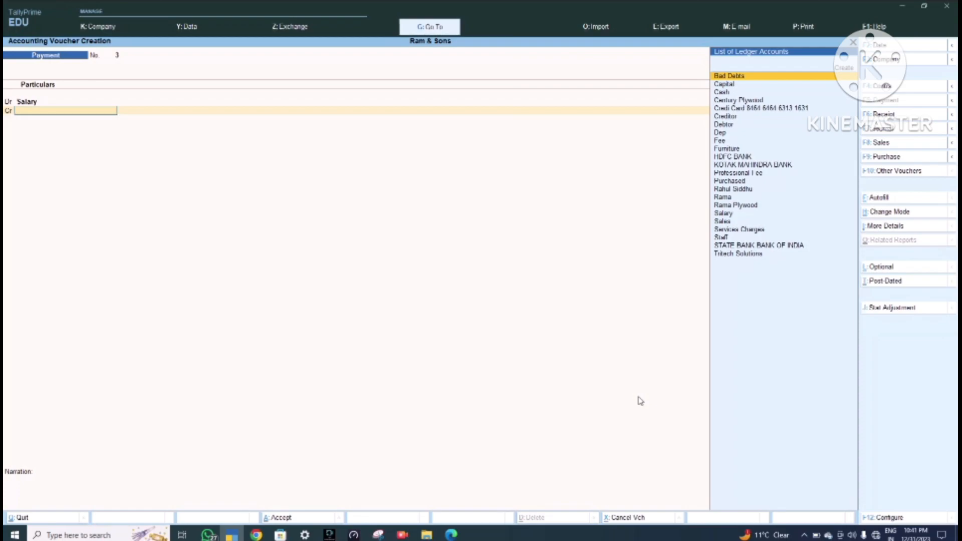
Credit the Cash ledger for the full salary amount and save the Payment voucher.
type("Cash")
key("Return")
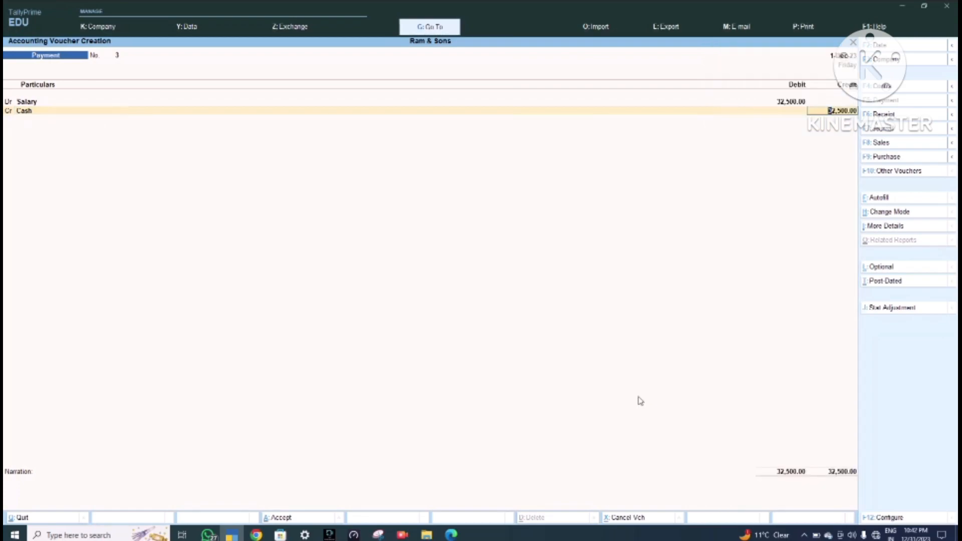
key("ctrl+a")
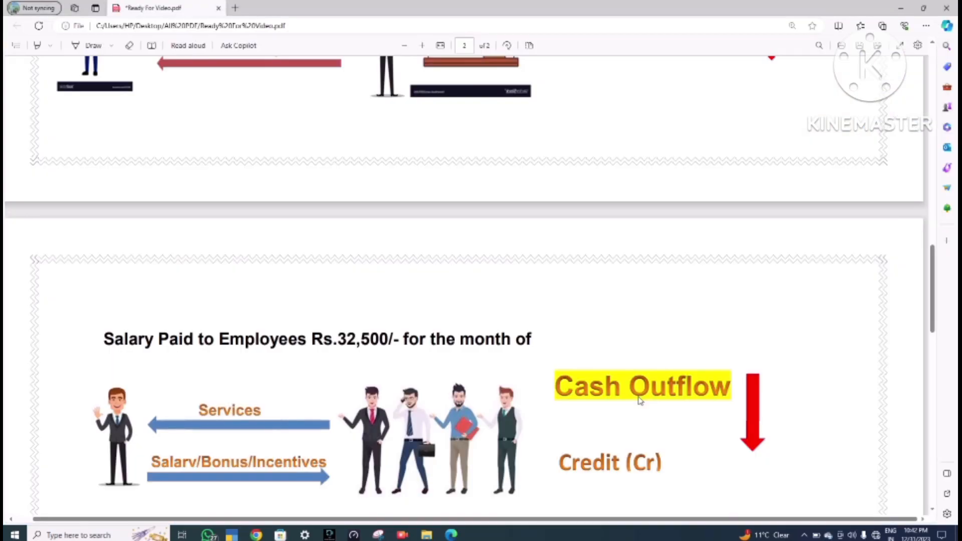
Consult the cash purchase of goods in the PDF in Edge, and debit the Purchased ledger in a new Payment voucher in TallyPrime.
scroll(639, 400, "down", 3)
scroll(639, 400, "down", 10)
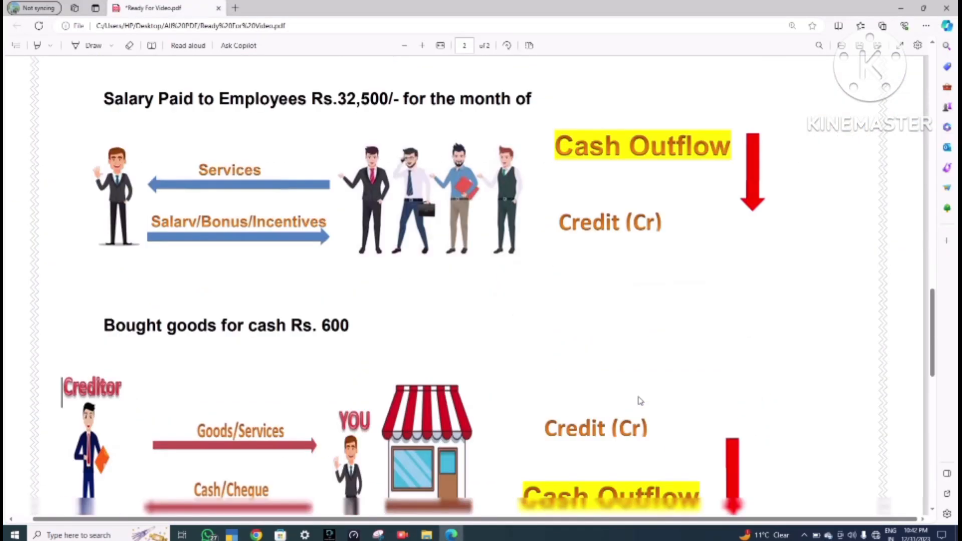
scroll(639, 400, "up", 5)
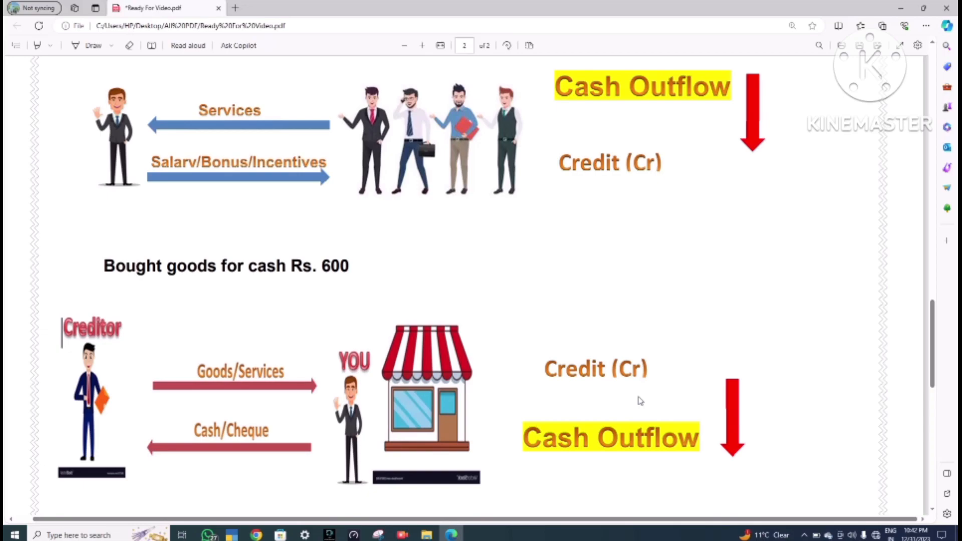
key("alt+Tab")
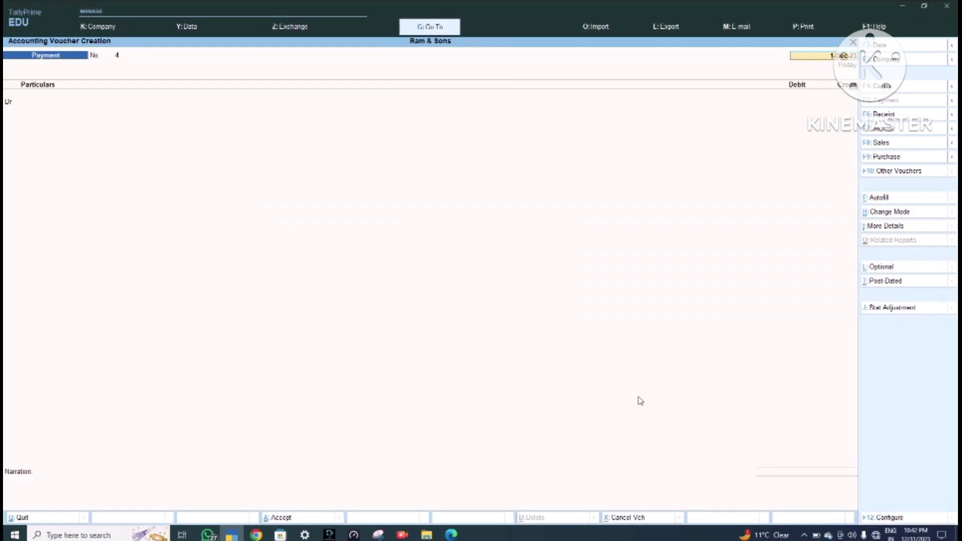
key("alt+Tab")
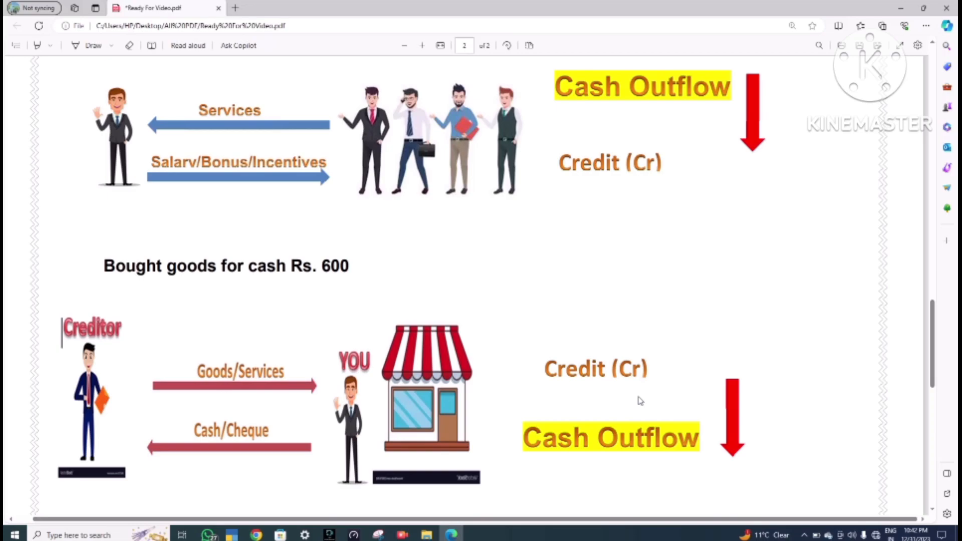
key("alt+Tab")
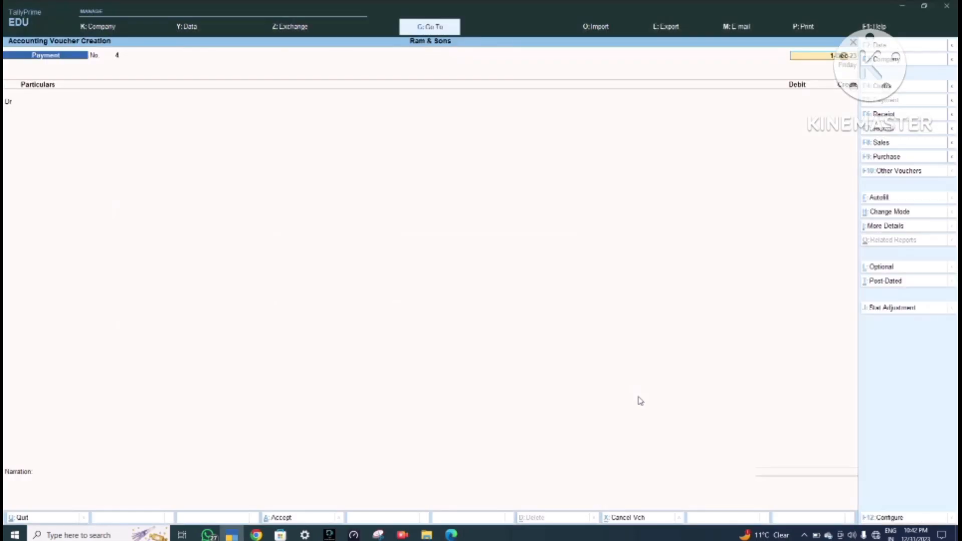
type("P")
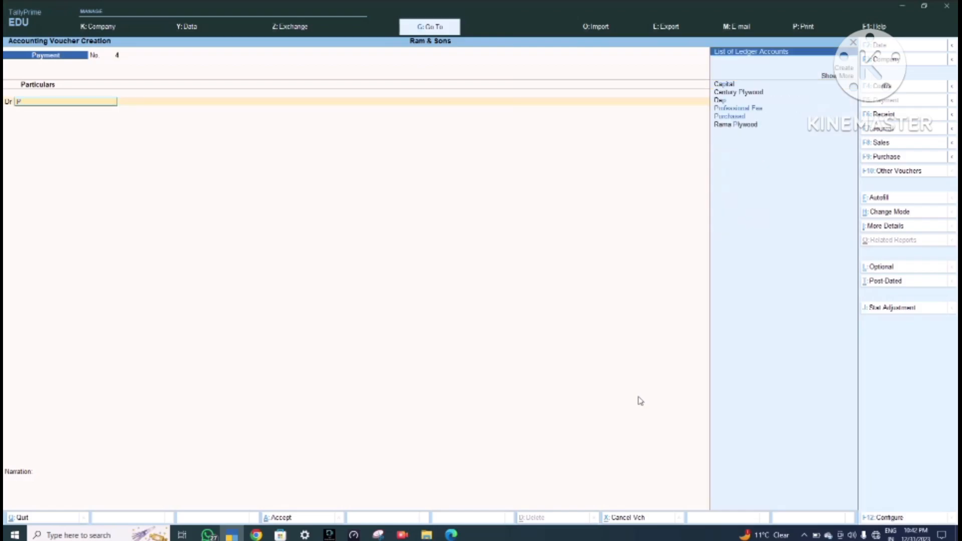
type("urch")
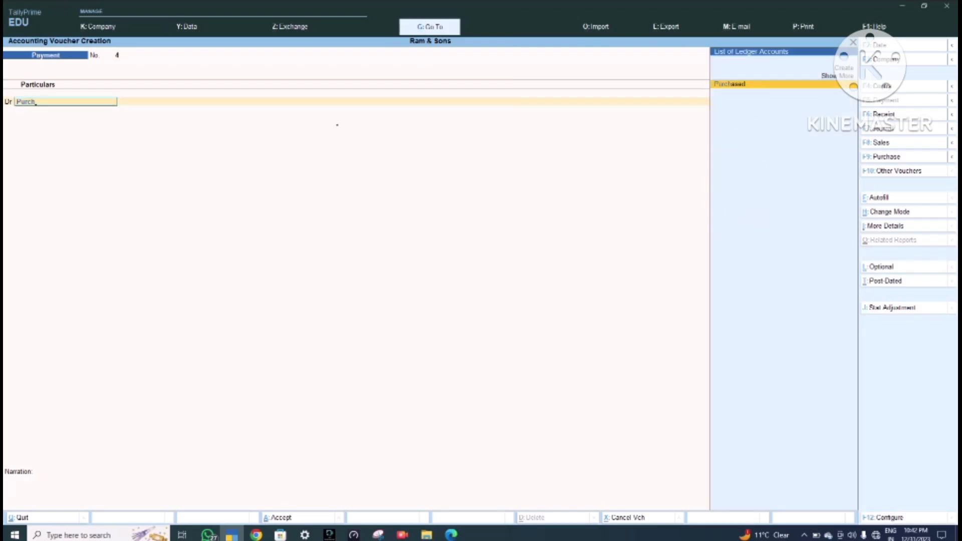
key("Return")
Recheck the purchase amount in the PDF, and set the Purchased debit to 600.
key("Escape")
key("alt+Tab")
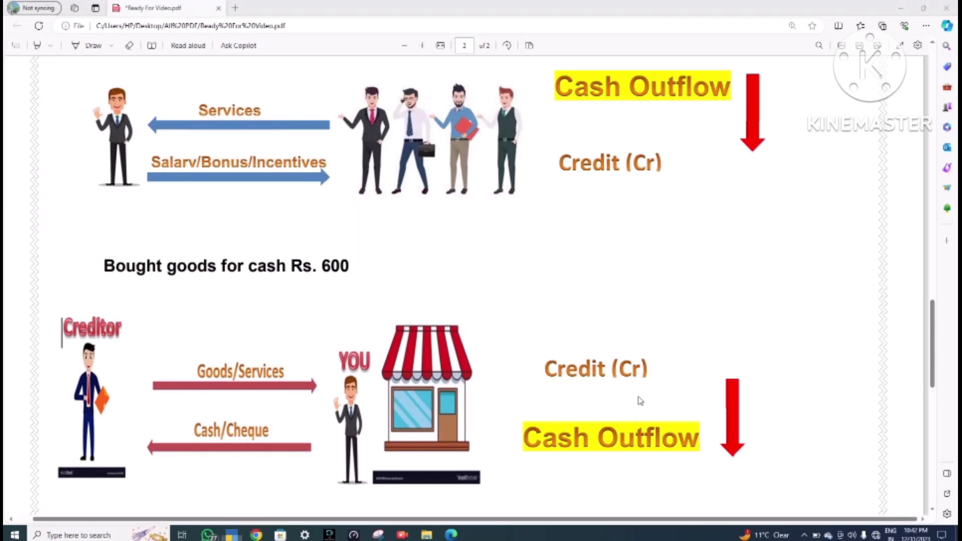
key("alt+Tab")
type("600")
key("Return")
Credit the Cash ledger for the full purchase amount and save the Payment voucher.
type("c")
key("Return")
type("Cash")
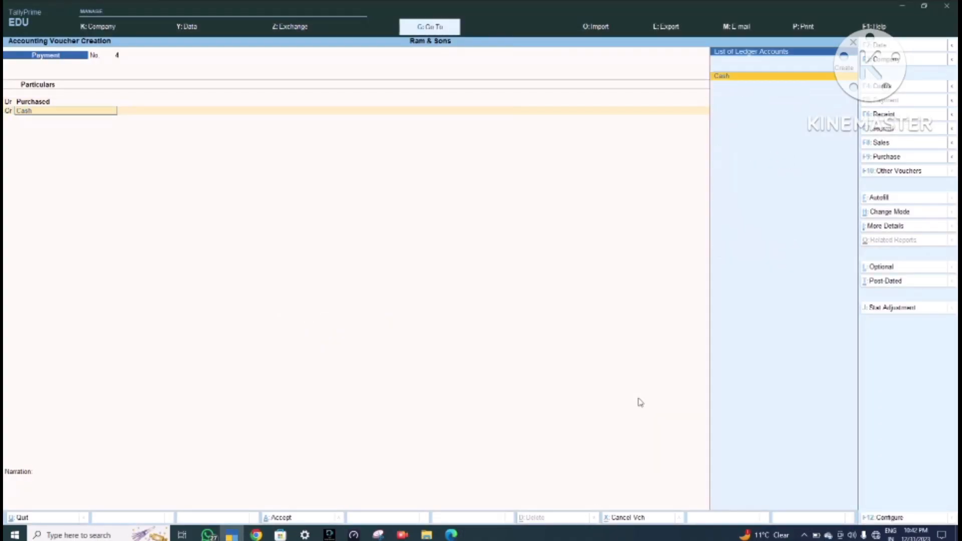
key("Return")
key("ctrl+a")
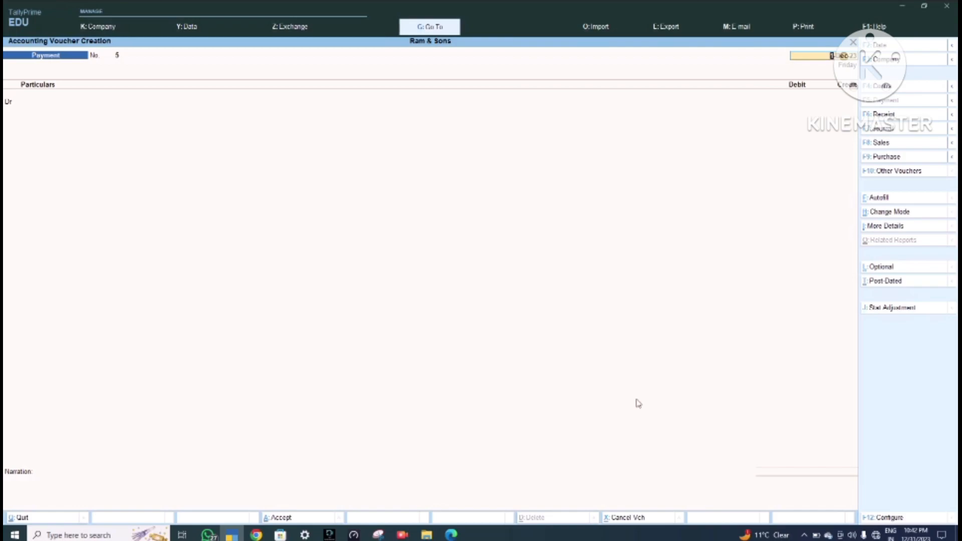
Consult the received-cheque entry in the PDF in Edge, and start a Receipt voucher in TallyPrime.
key("alt+Tab")
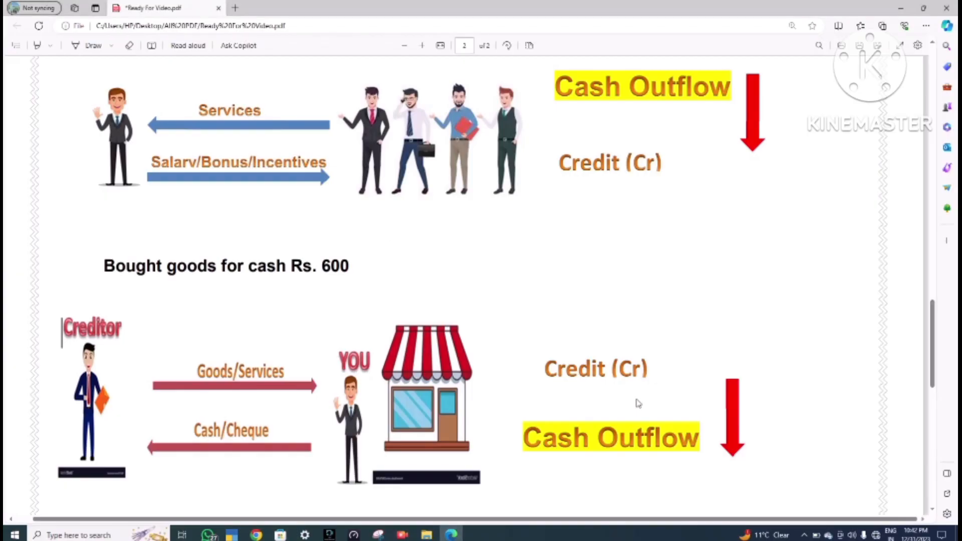
scroll(638, 403, "down", 1)
scroll(638, 403, "down", 7)
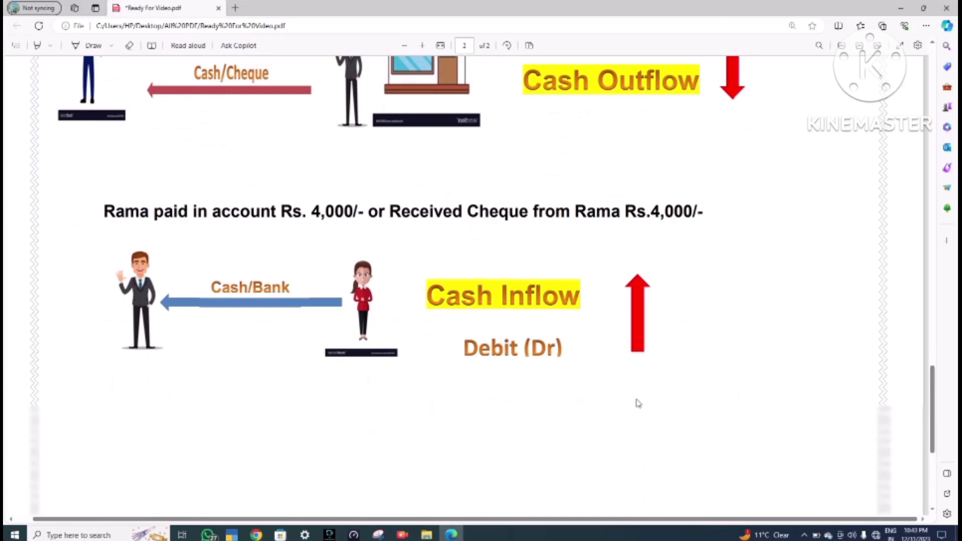
scroll(638, 403, "up", 1)
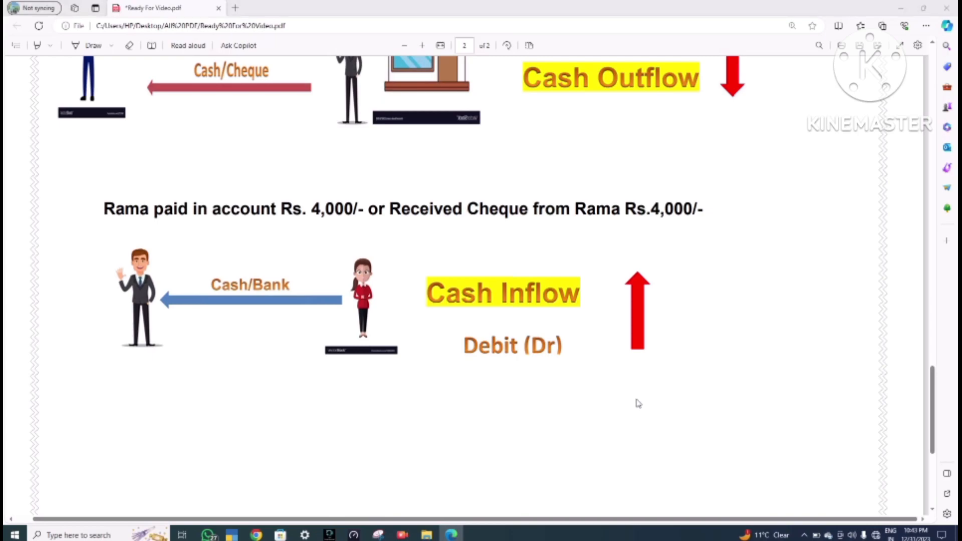
key("alt+Tab")
key("F8")
key("F7")
key("F6")
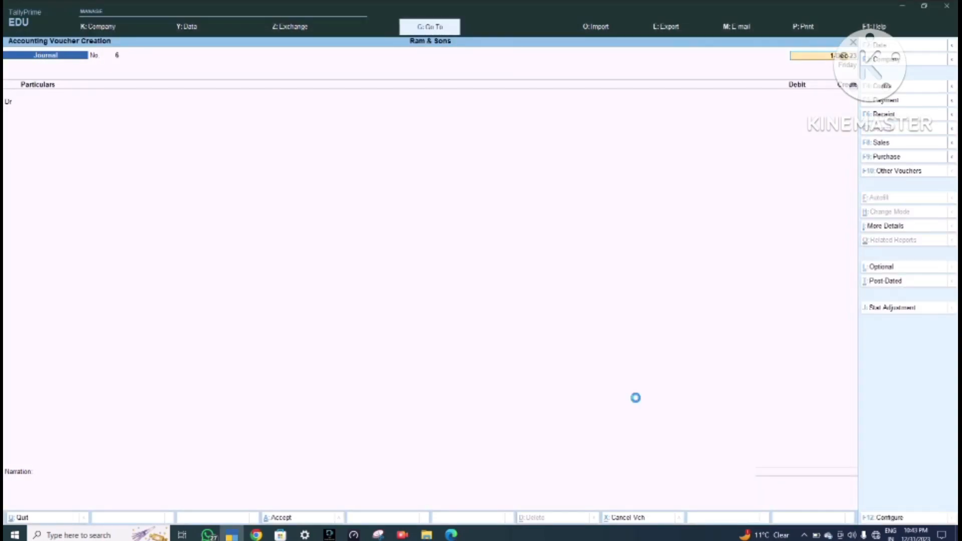
key("Return")
key("BackSpace")
Credit the payer's ledger named in the PDF with 4000, using an On Account bill-wise reference.
type("Ra")
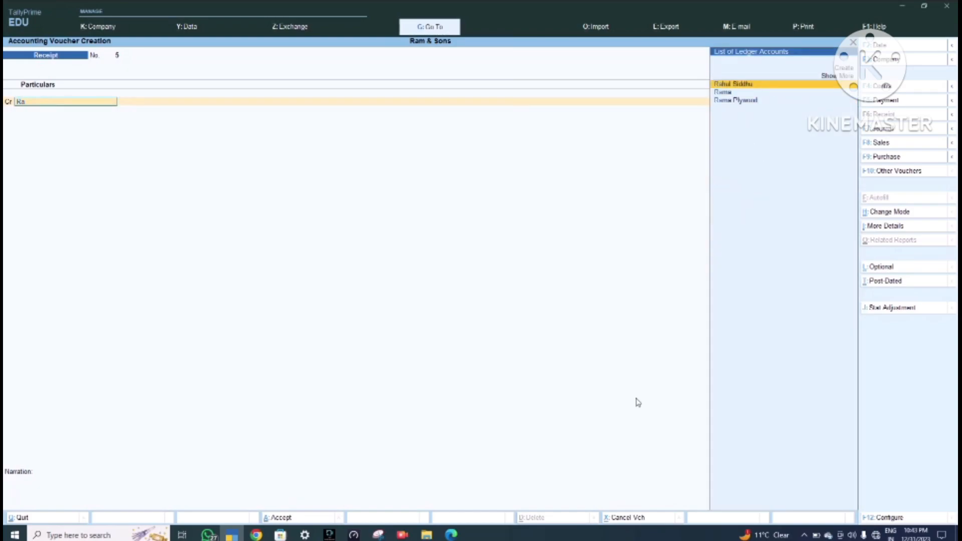
key("Down")
key("Return")
key("alt+Tab")
key("alt+Tab")
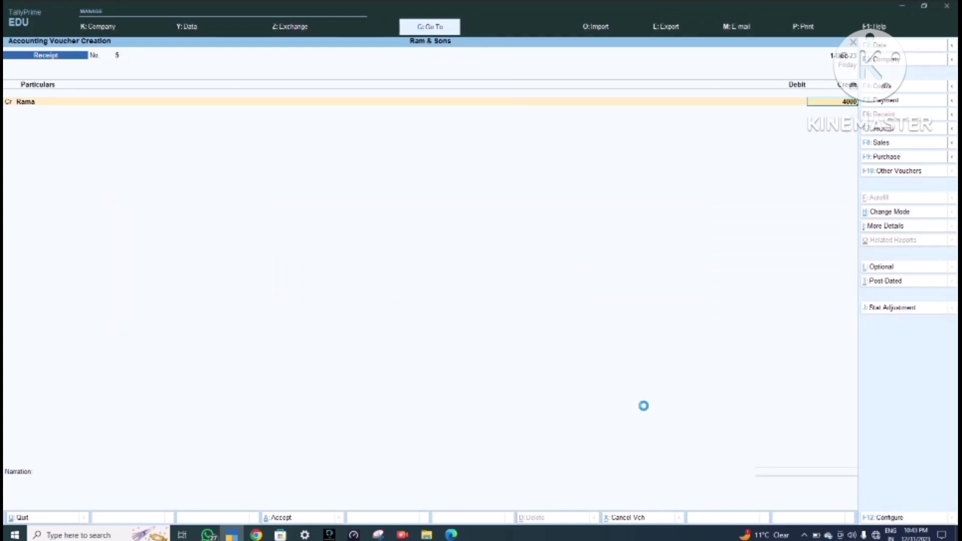
key("Return")
key("Return")
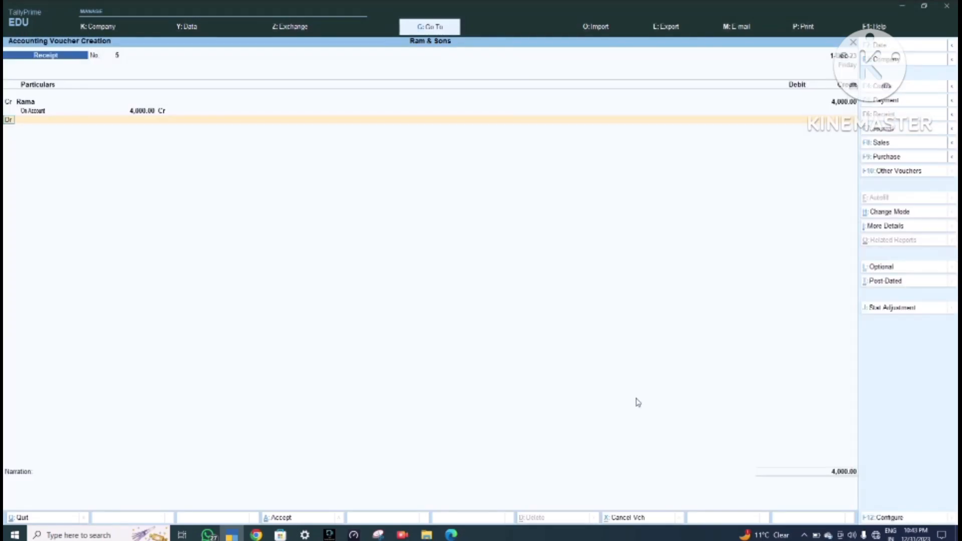
Debit the KOTAK MAHINDRA BANK ledger for the full cheque amount and save the Receipt voucher.
key("Return")
type("Kota")
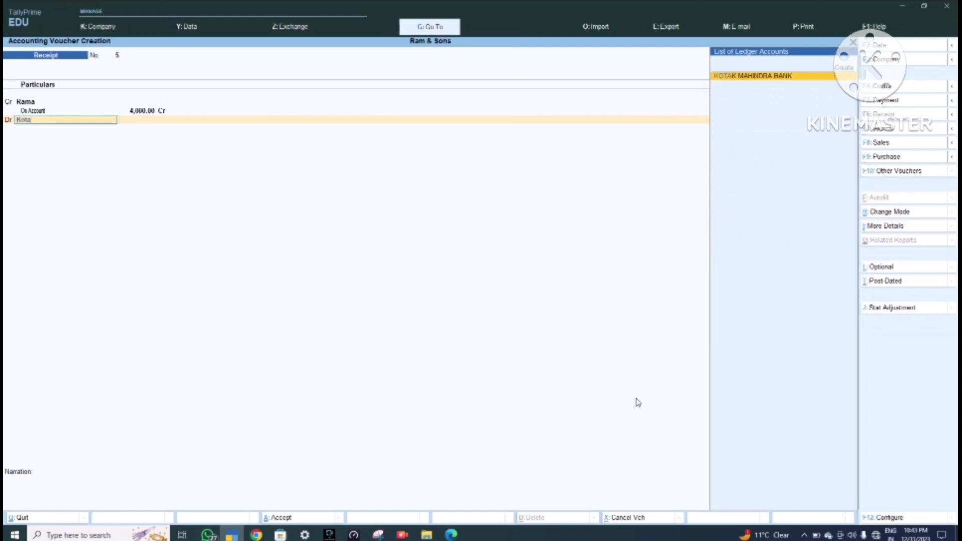
key("Return")
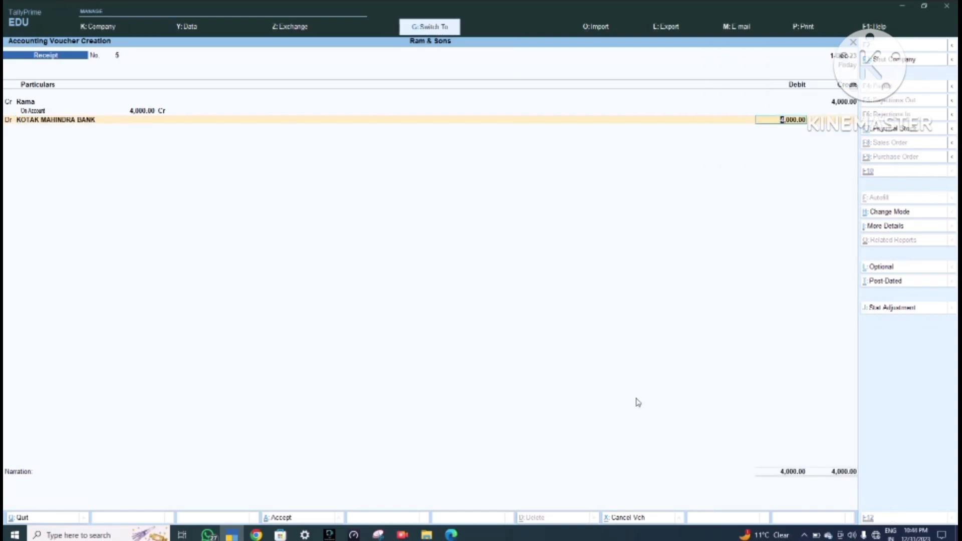
key("ctrl+a")
Switch to the PDF in Edge and check the rest of the document for remaining journal entries.
key("alt+Tab")
key("Down")
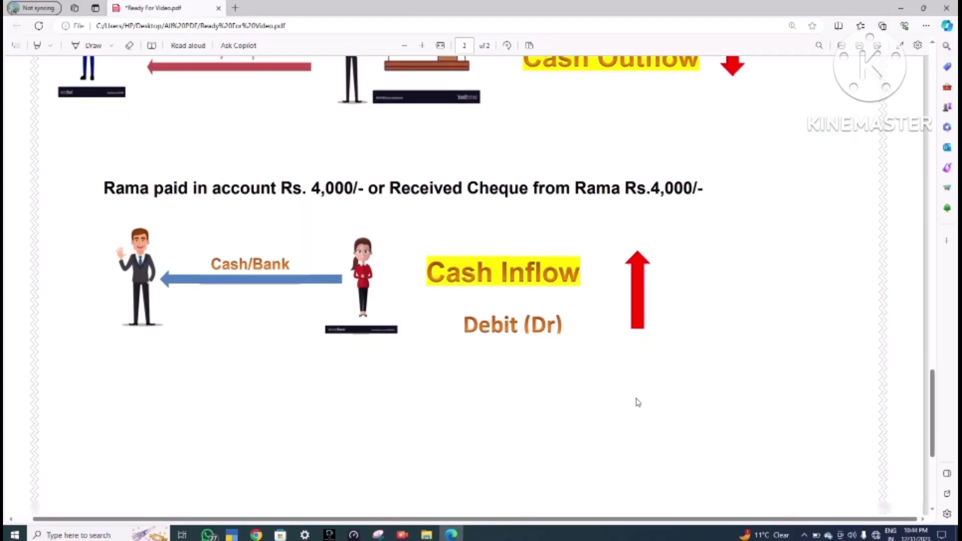
scroll(637, 402, "down", 4)
scroll(637, 402, "up", 3)
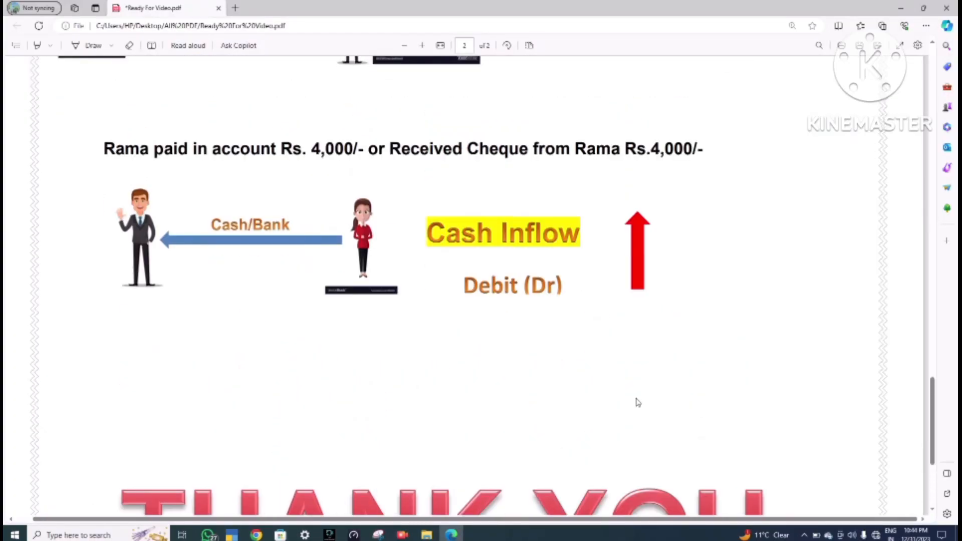